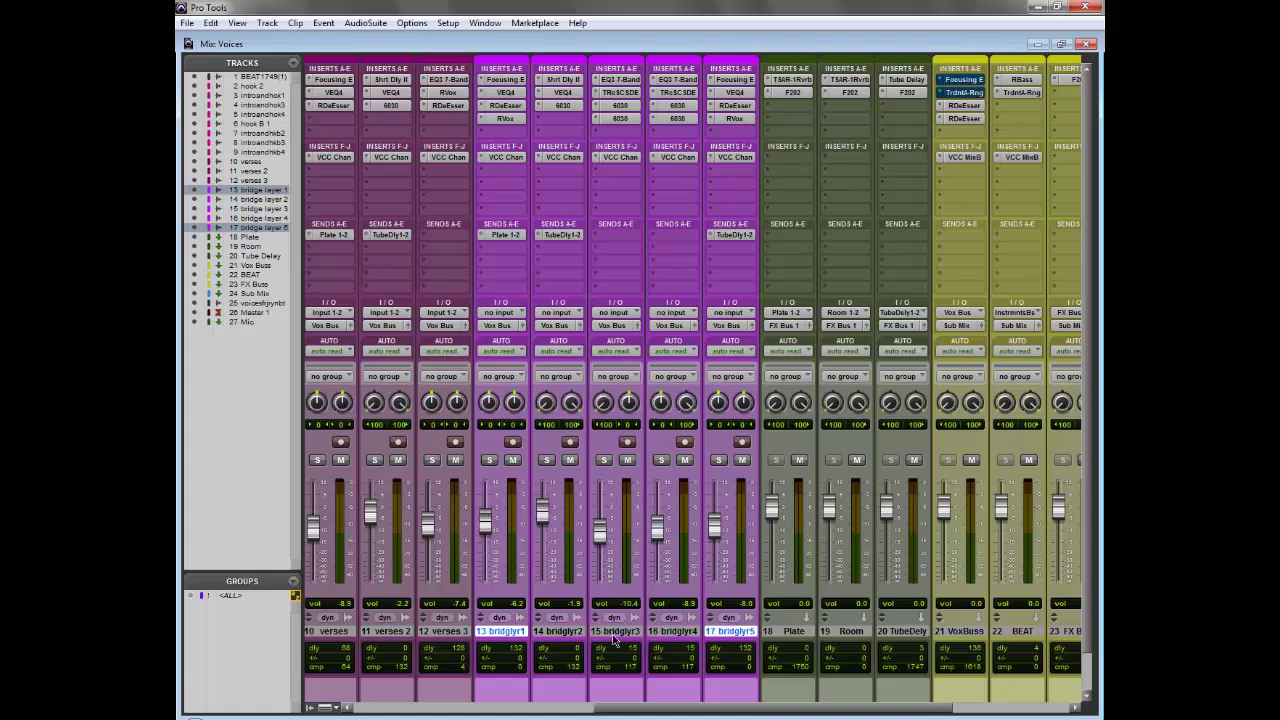
Step: Scroll the mixer to the bridge tracks and select bridglyr1, then bridglyr5
scroll(711, 616, left, 3)
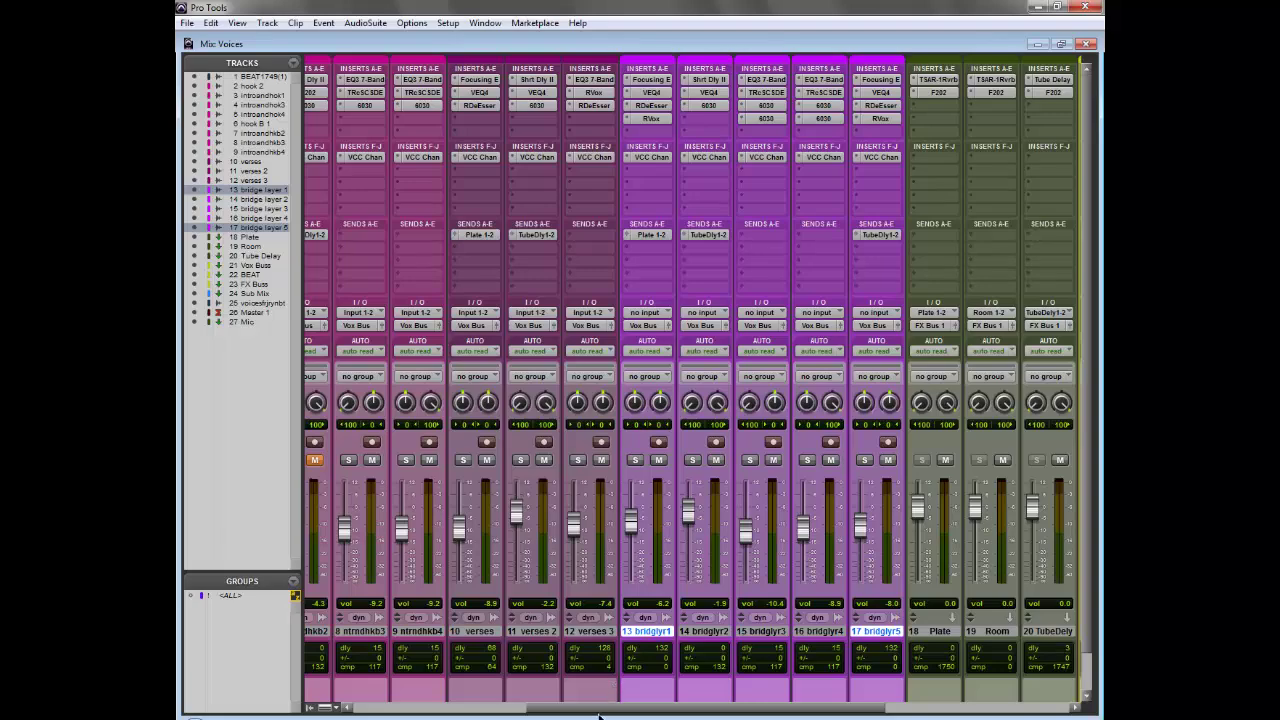
drag(600, 708, 643, 700)
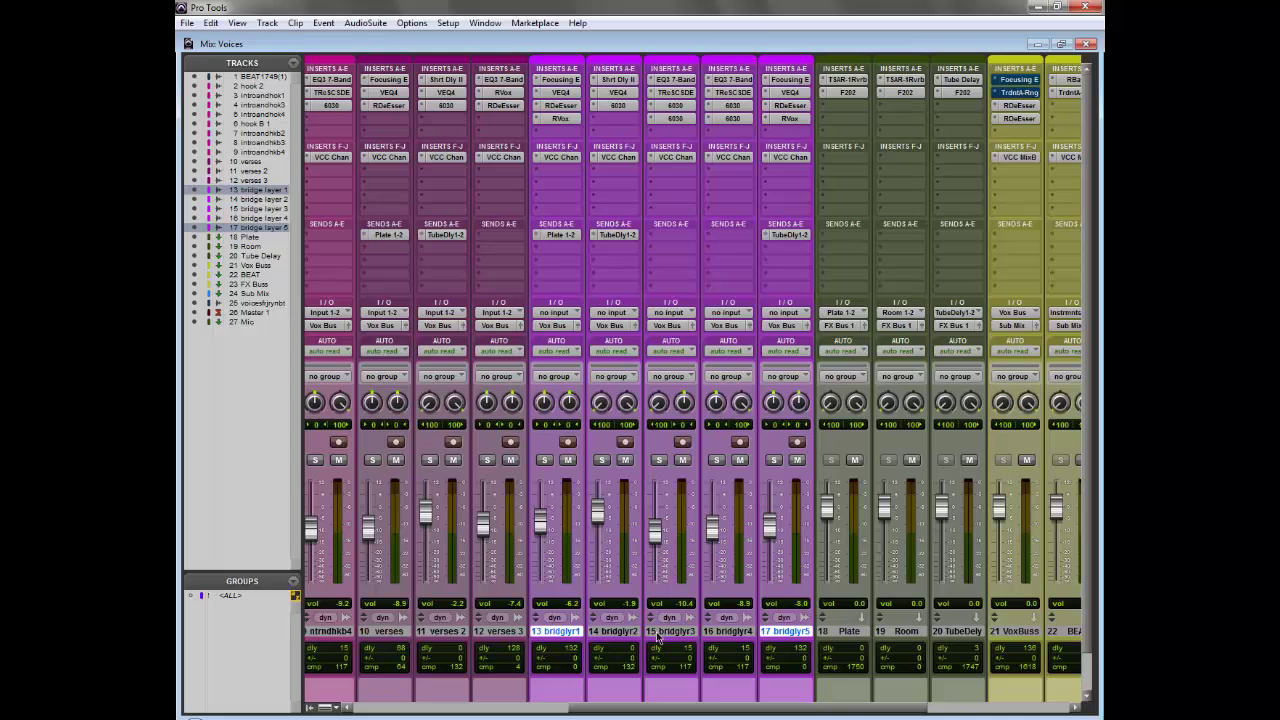
click(557, 630)
click(557, 630)
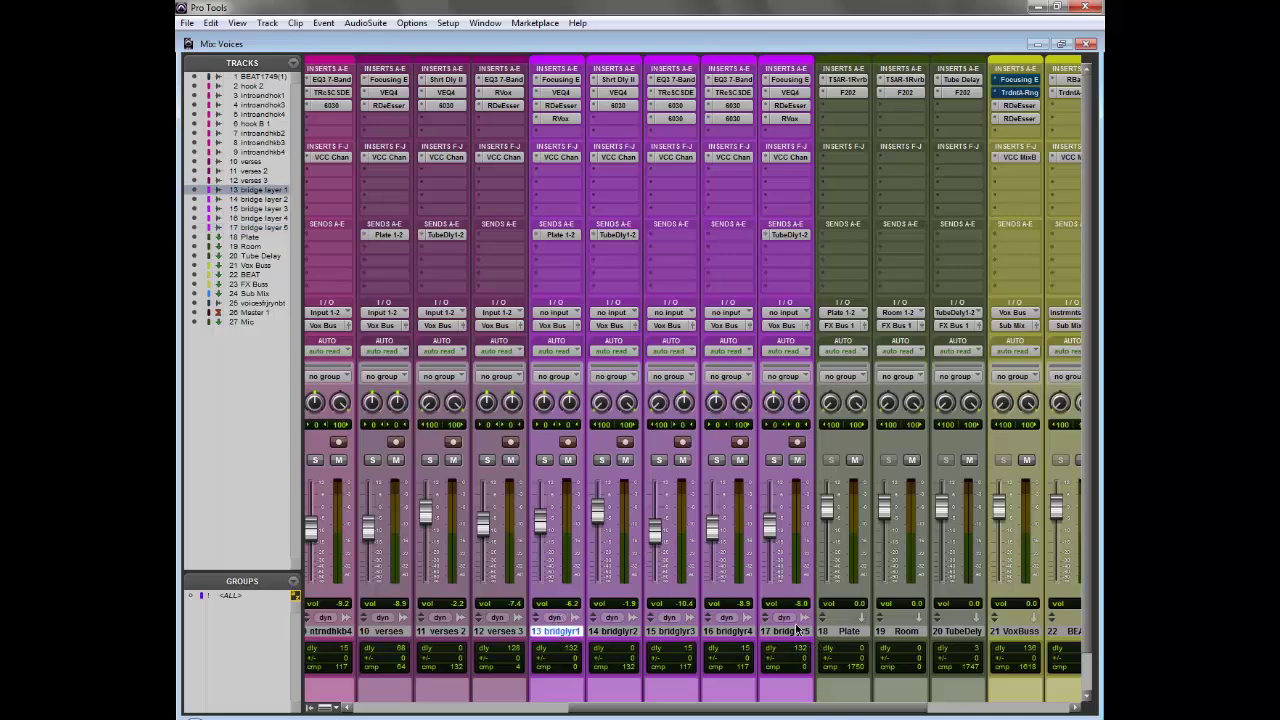
click(795, 620)
click(720, 631)
click(785, 631)
Step: Audition bridglyr1 and bridglyr5 alone by toggling each one's solo on and off
click(545, 460)
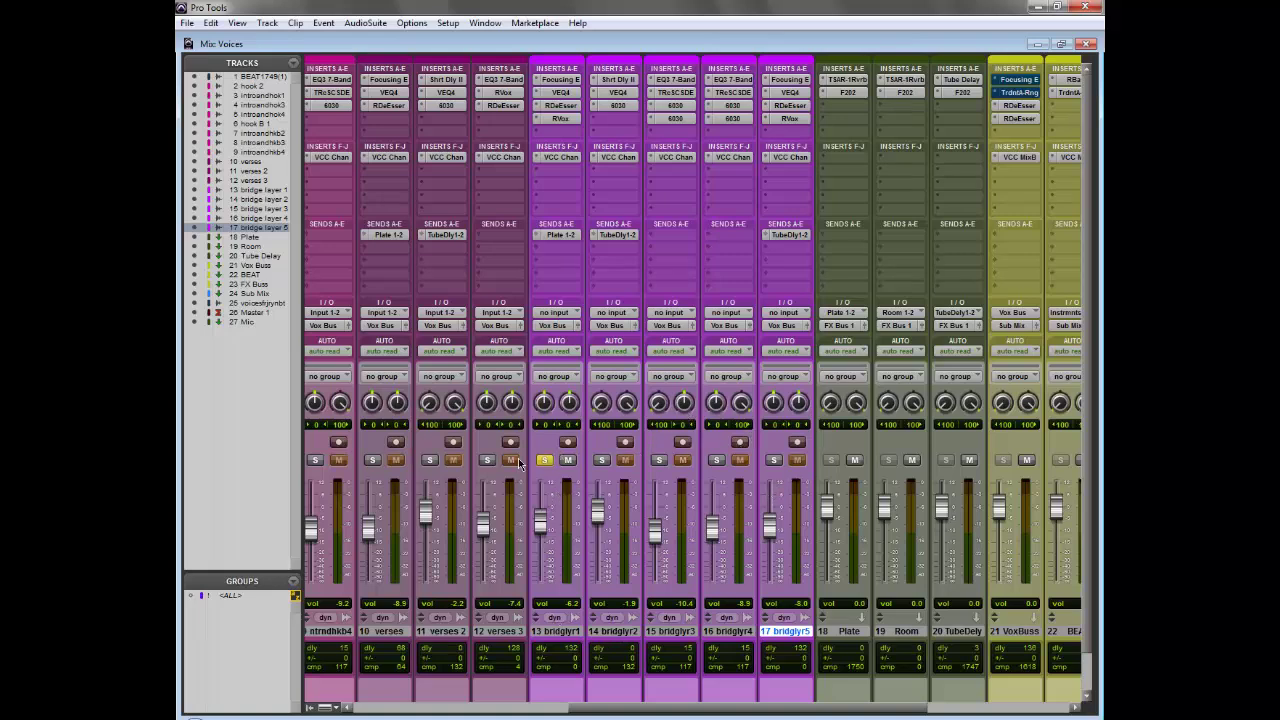
click(545, 460)
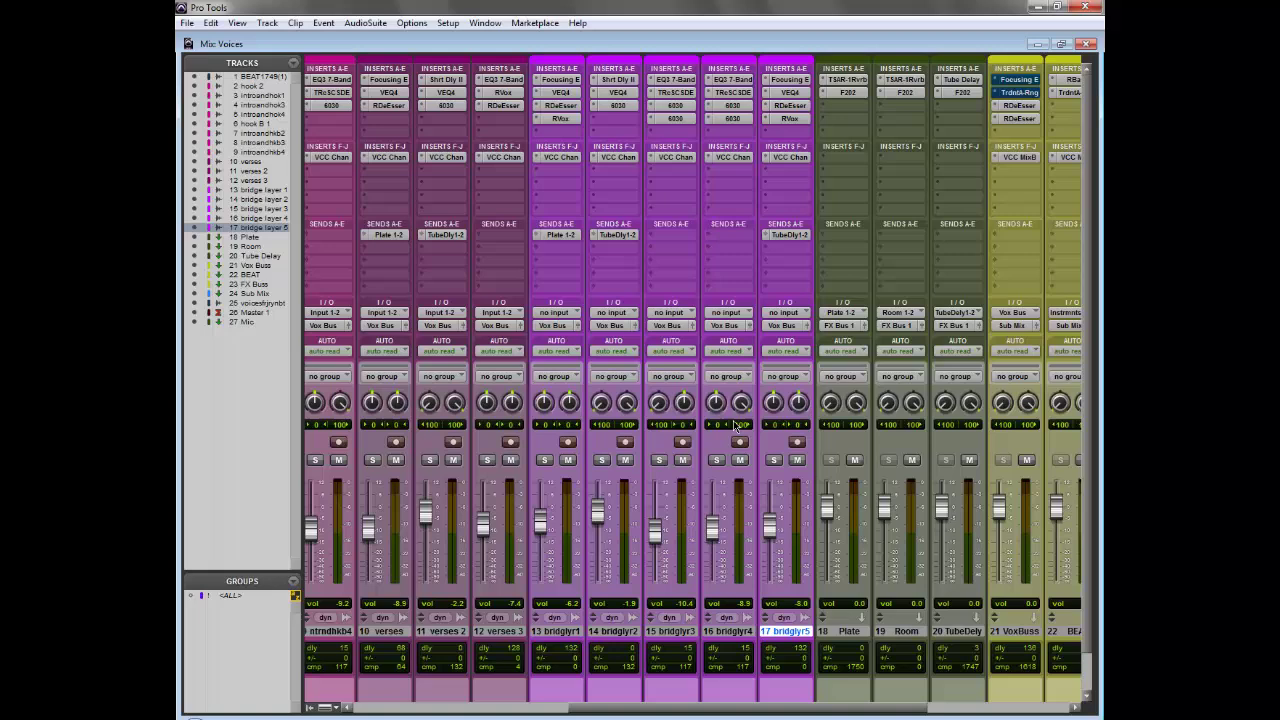
click(772, 460)
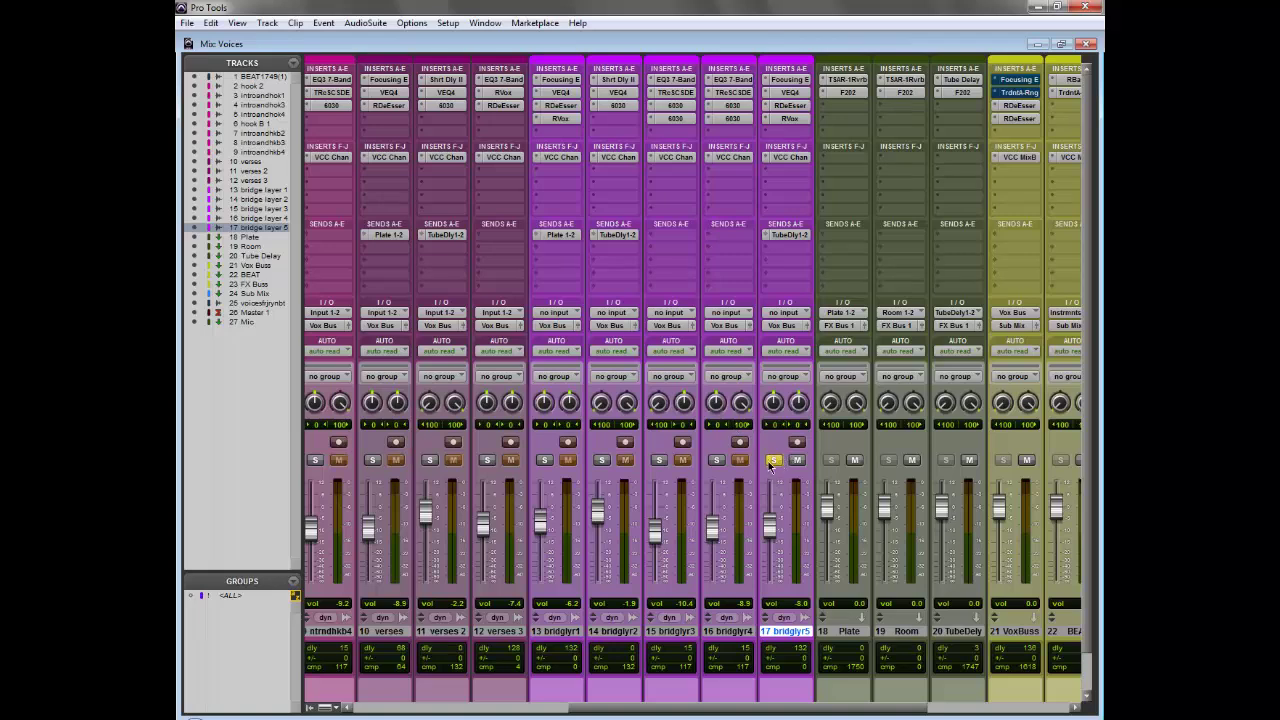
click(772, 460)
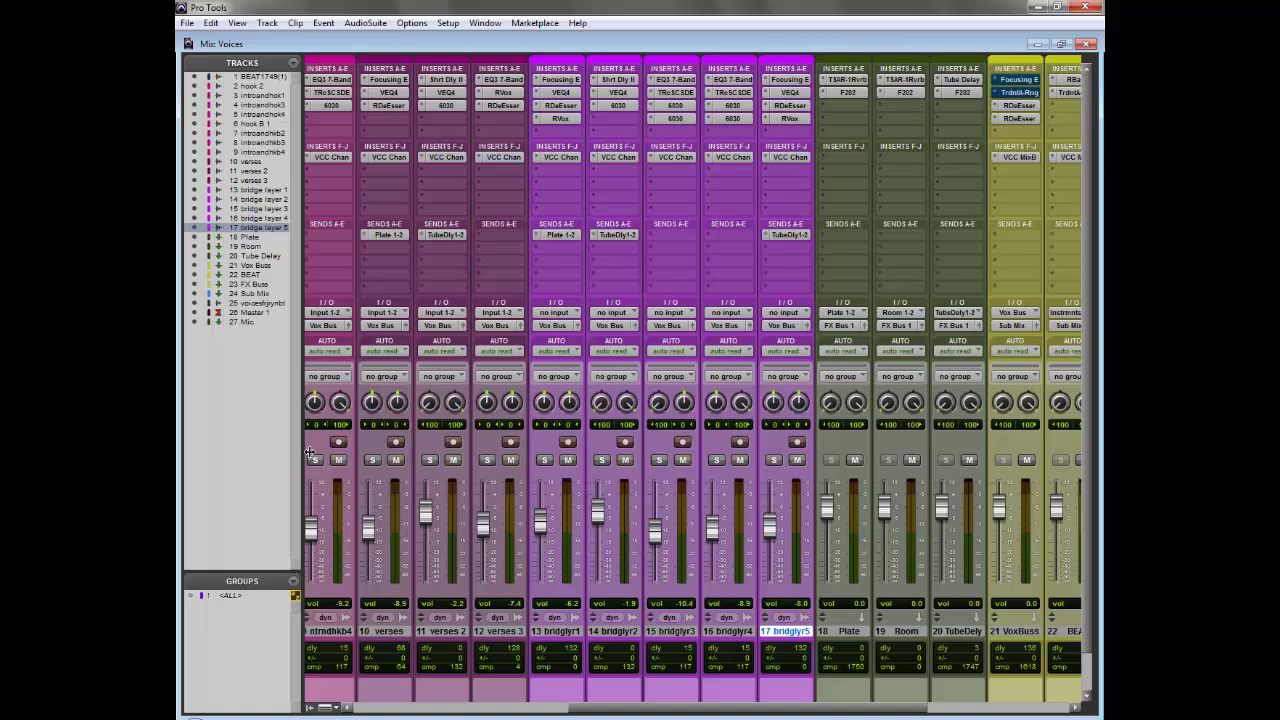
click(541, 460)
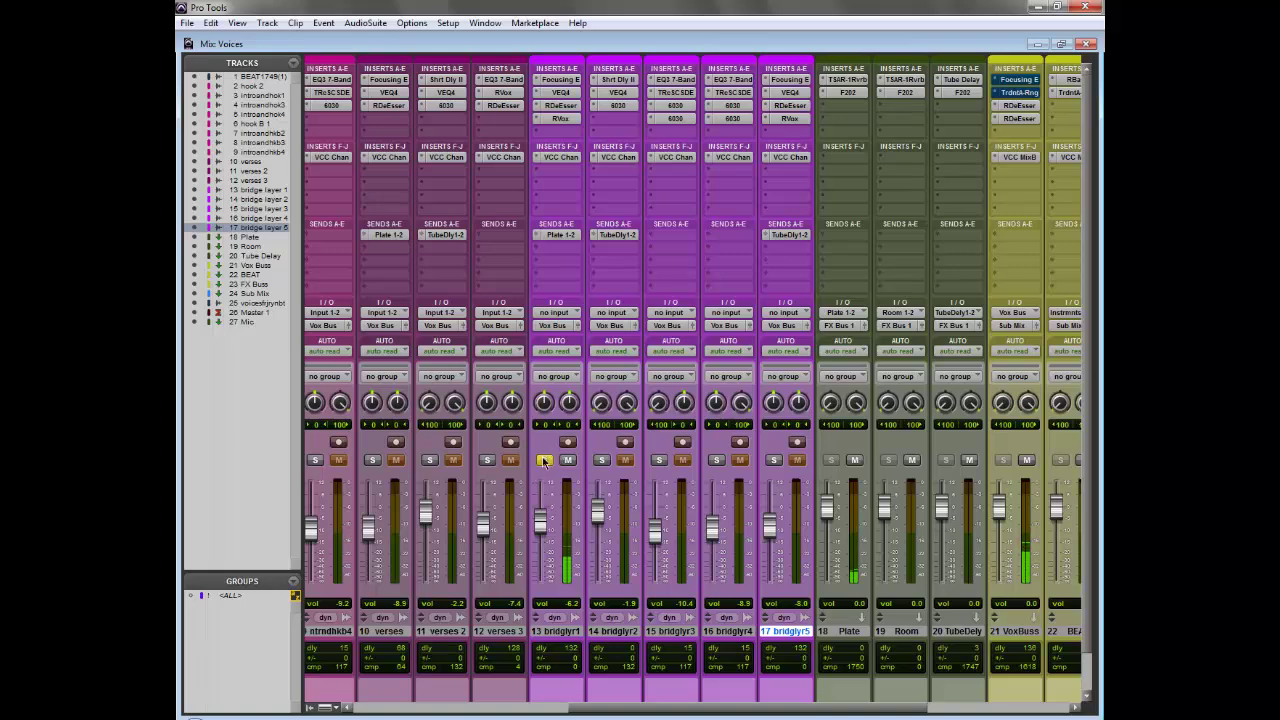
click(543, 460)
click(774, 460)
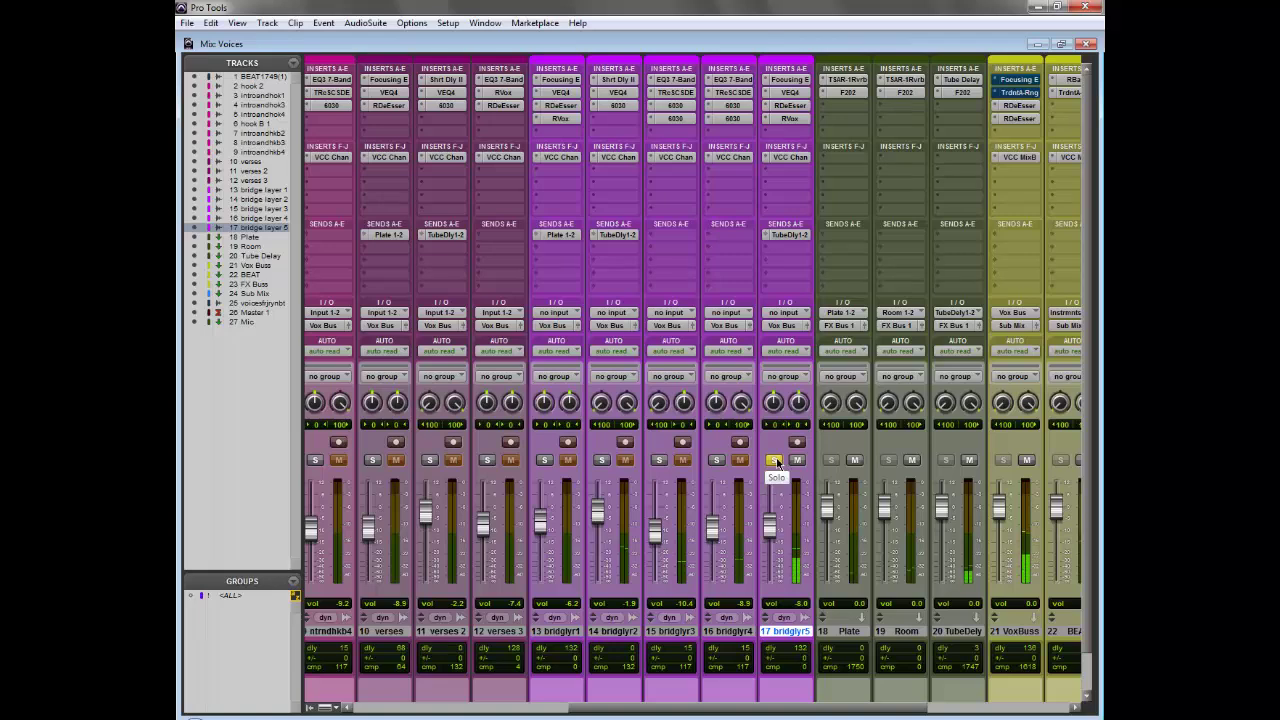
click(774, 460)
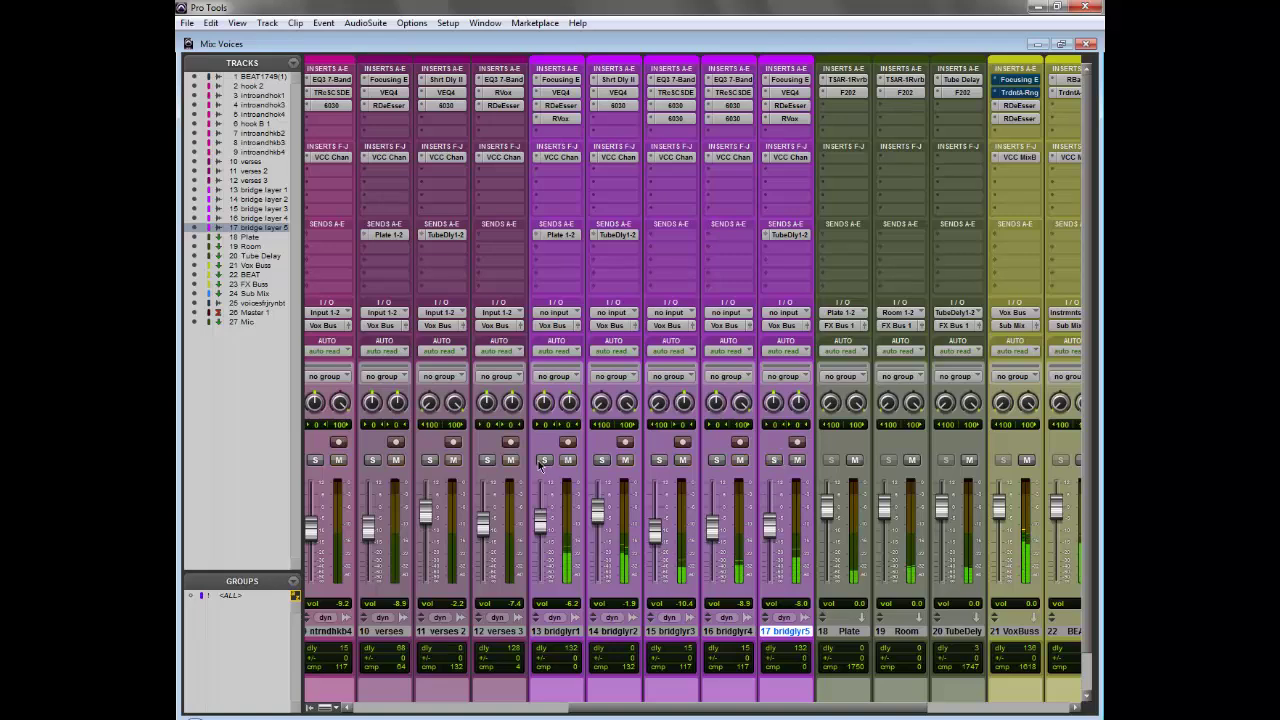
click(543, 460)
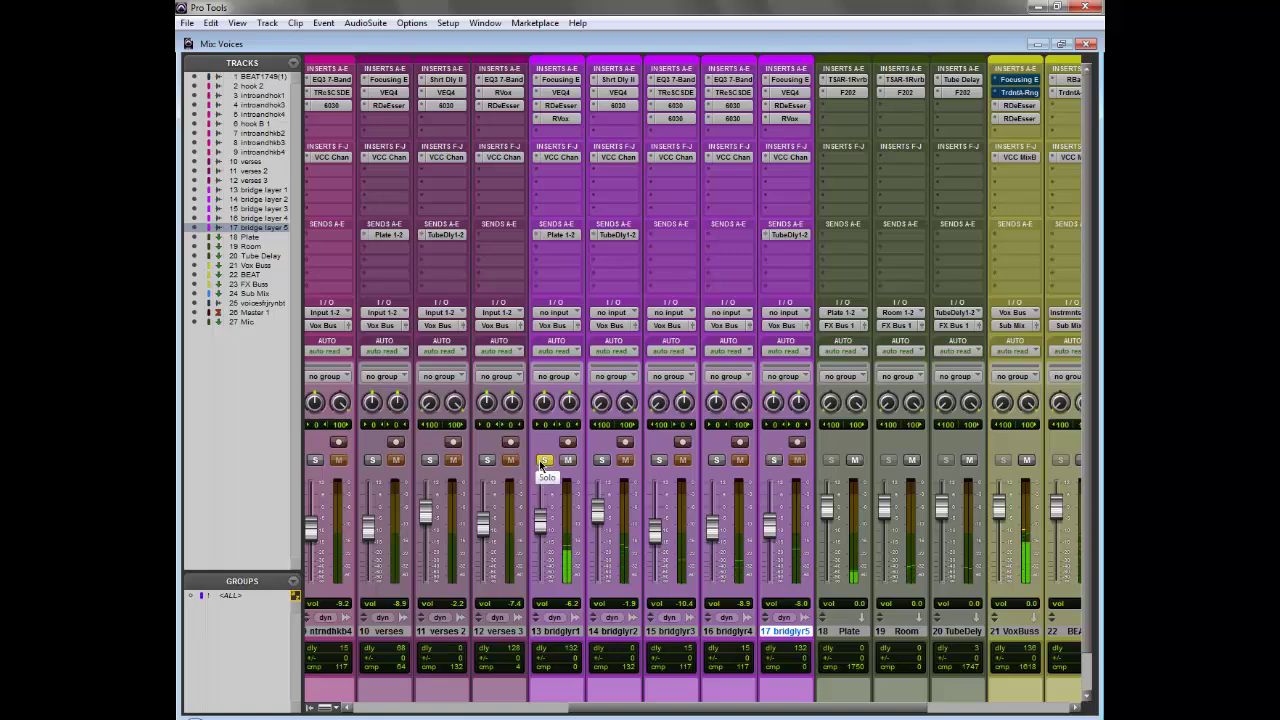
click(541, 461)
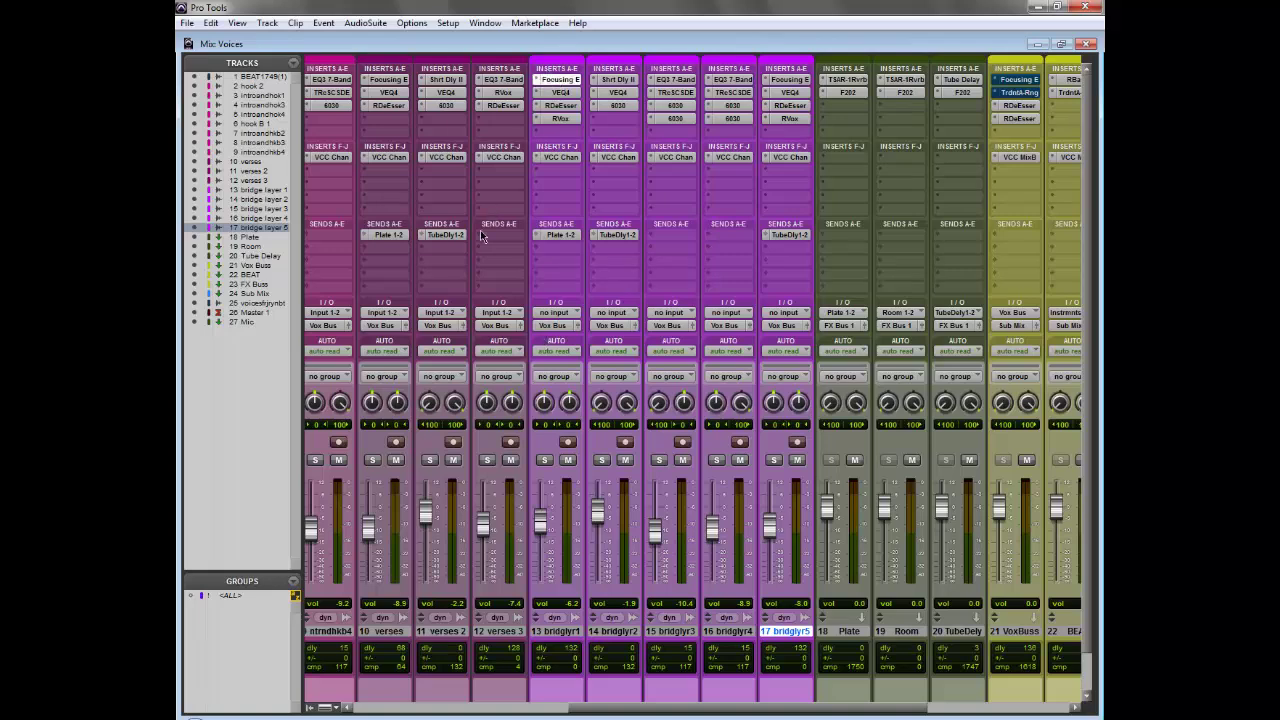
Step: Check bridge layer 1's Focusing Equalizer and bridge layer 2's VEQ4 plugin windows
click(560, 80)
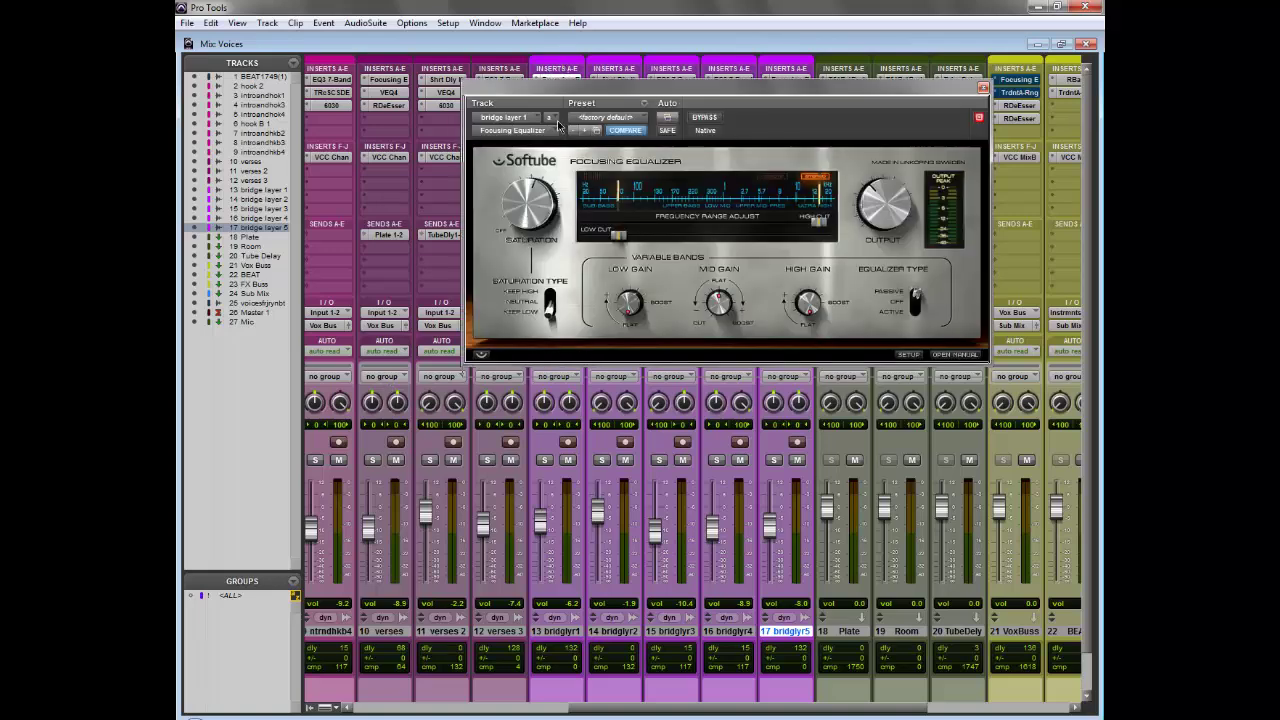
click(577, 79)
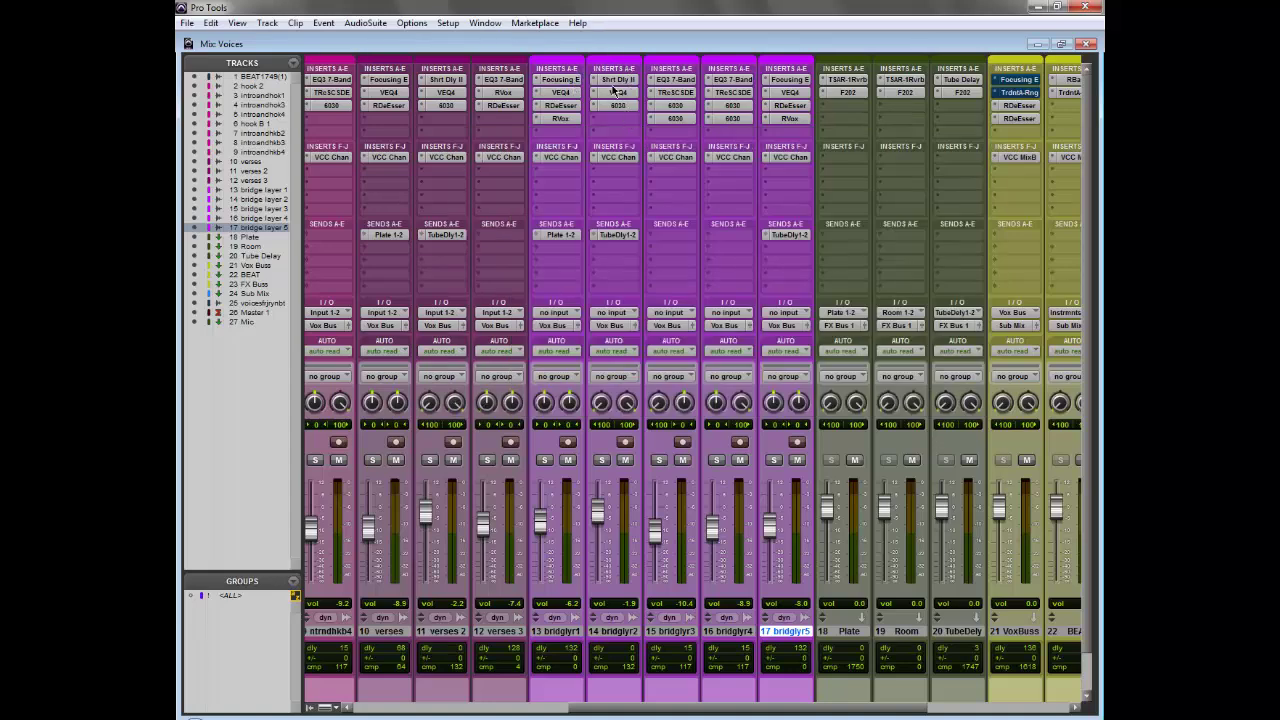
click(614, 92)
click(613, 93)
click(614, 92)
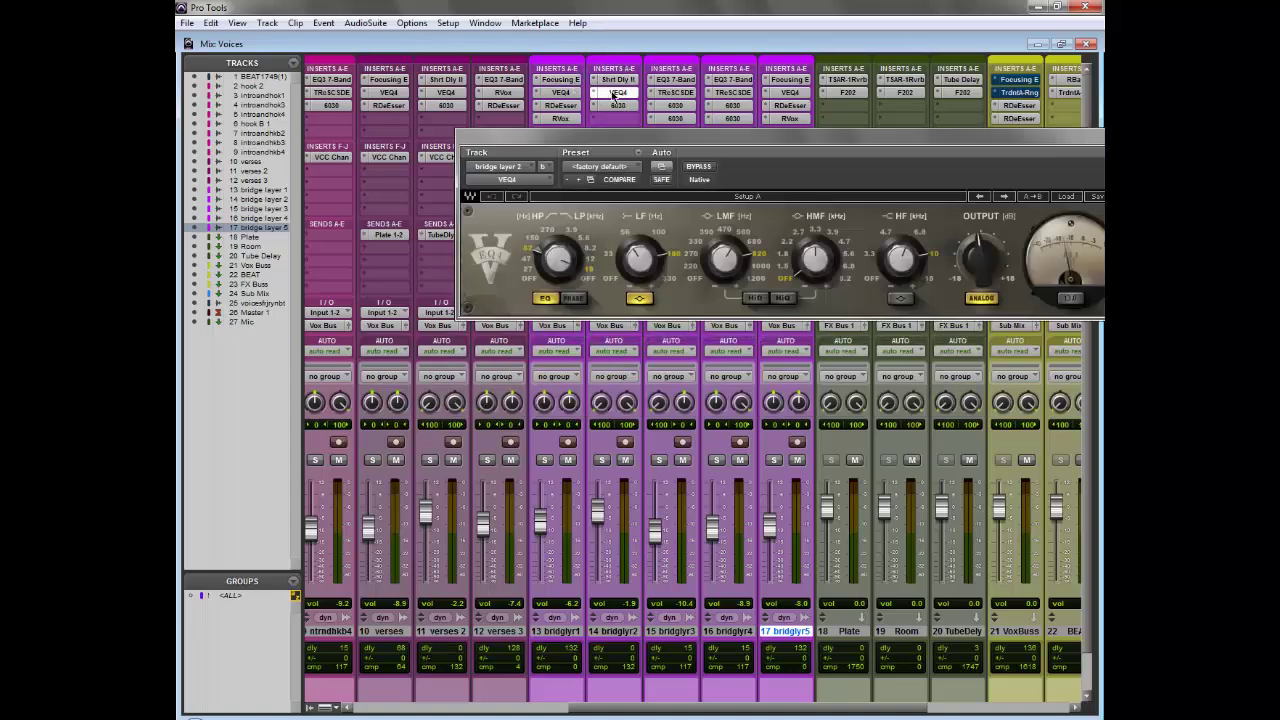
click(614, 92)
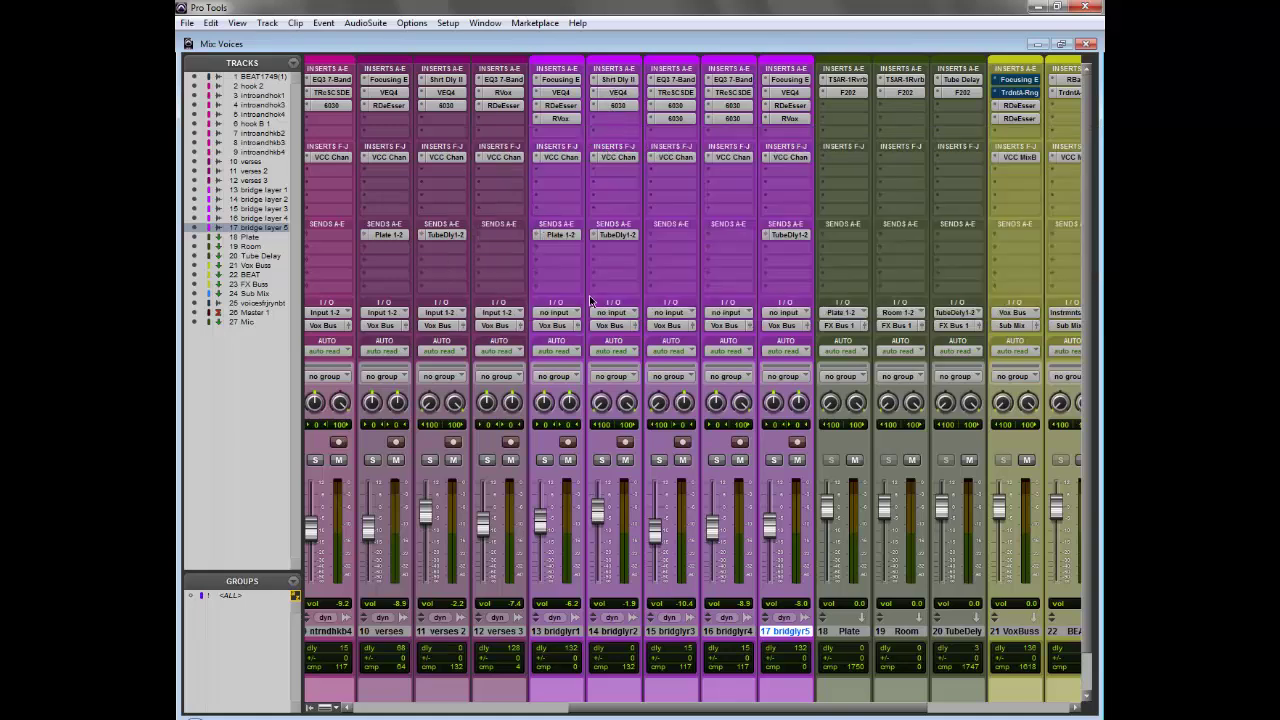
Step: Solo bridglyr2 briefly, then review its 6030 compressor, VEQ4 and short delay plugins
click(600, 460)
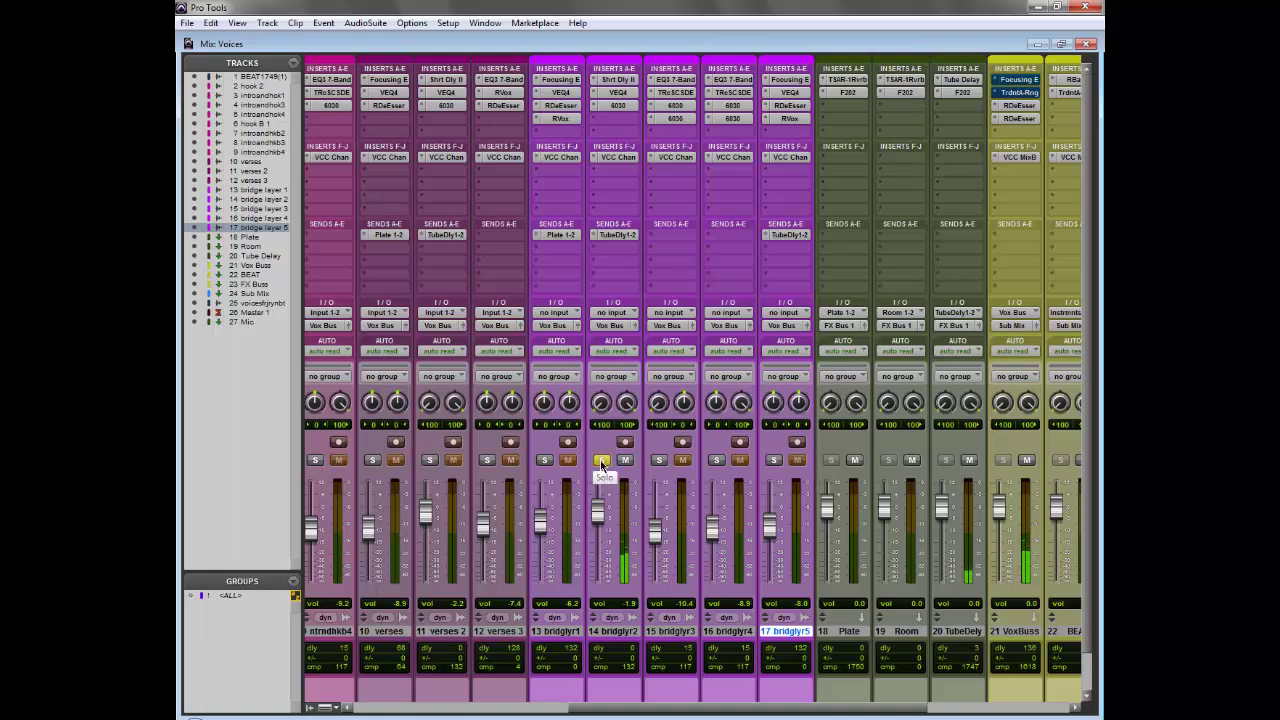
click(600, 460)
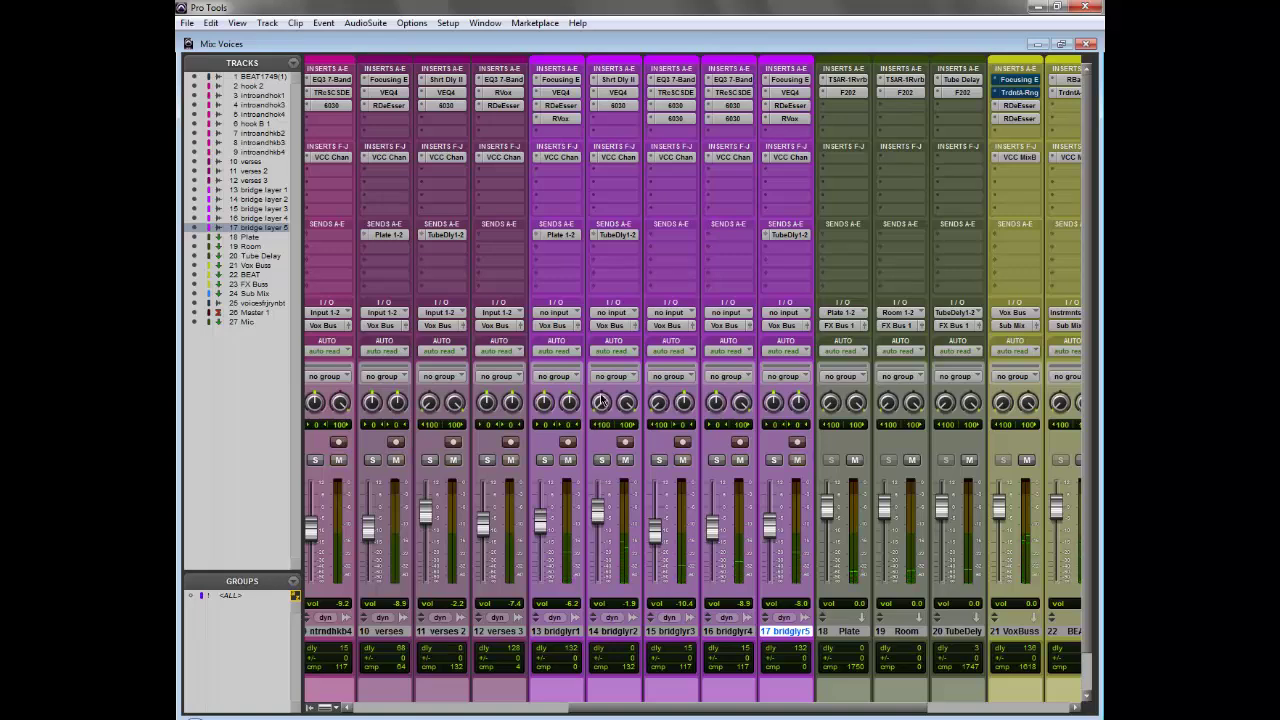
click(623, 112)
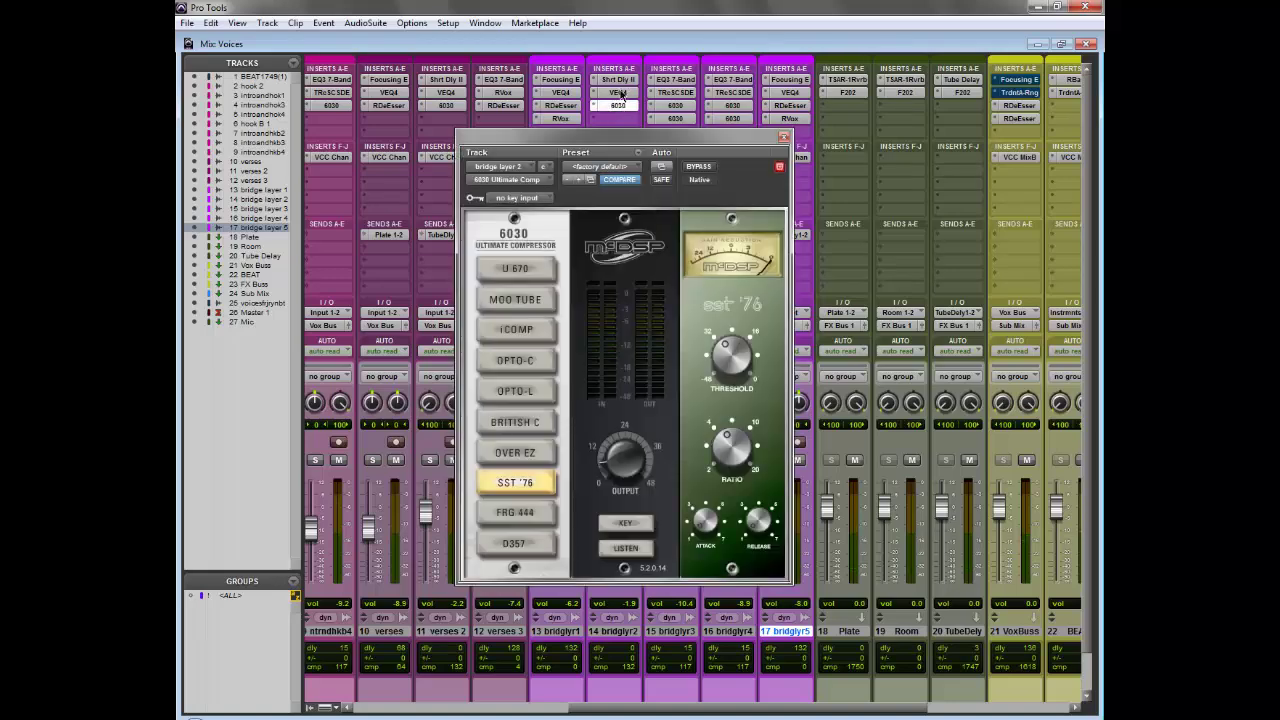
click(620, 93)
click(618, 80)
click(618, 80)
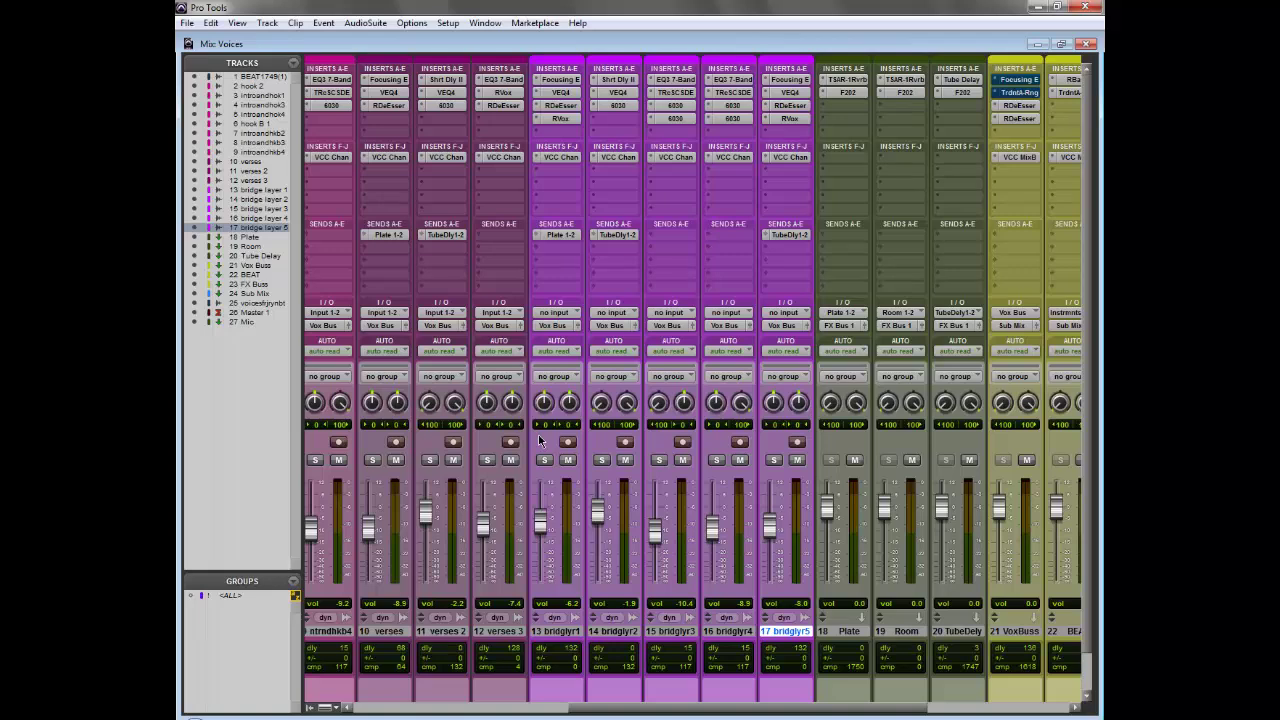
Step: Add bridglyr1 to the selection and solo it, trying Shift+S and Shift+M, with mute left off
ctrl+click(556, 632)
click(545, 461)
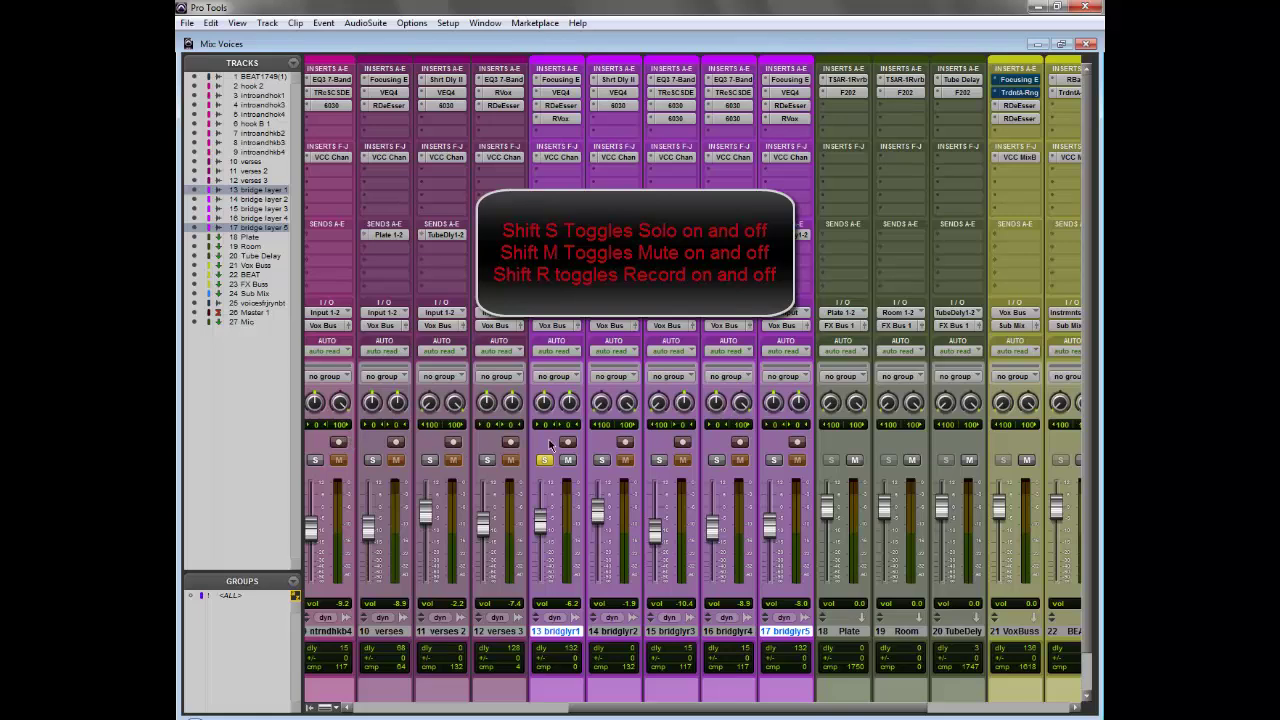
key(shift+s)
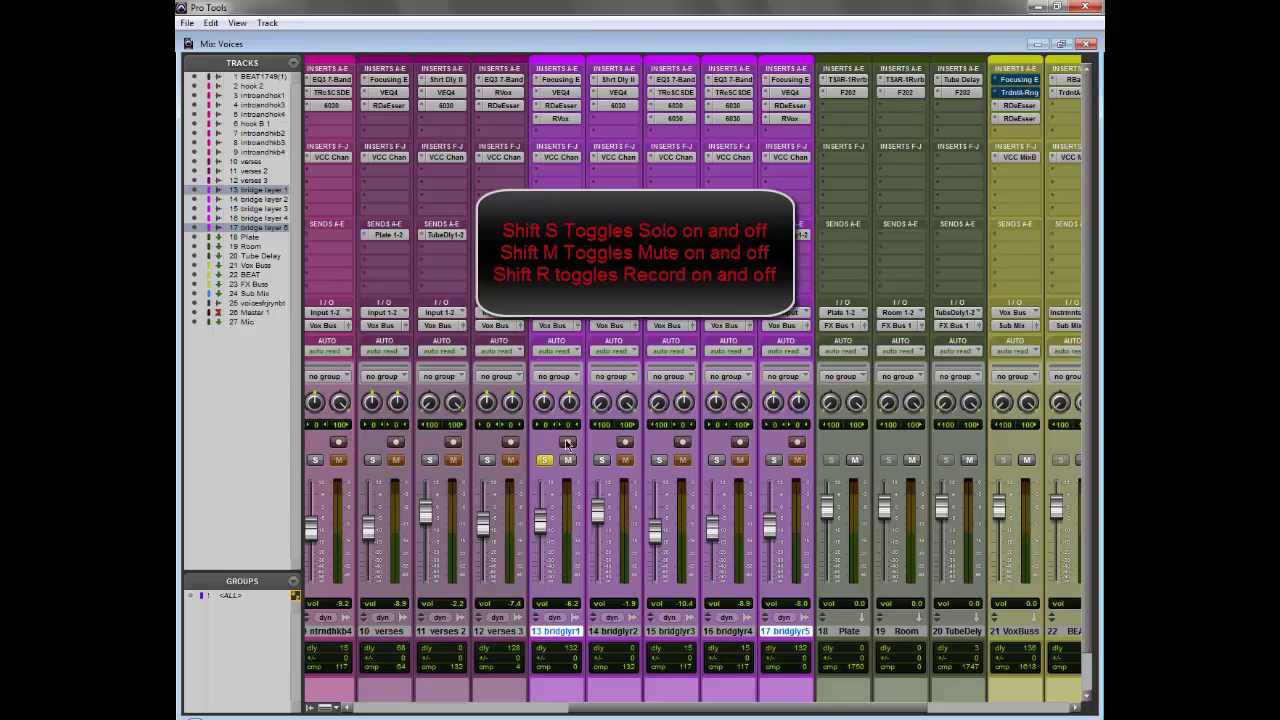
key(shift+s)
key(shift+s)
key(shift+s)
key(shift+s)
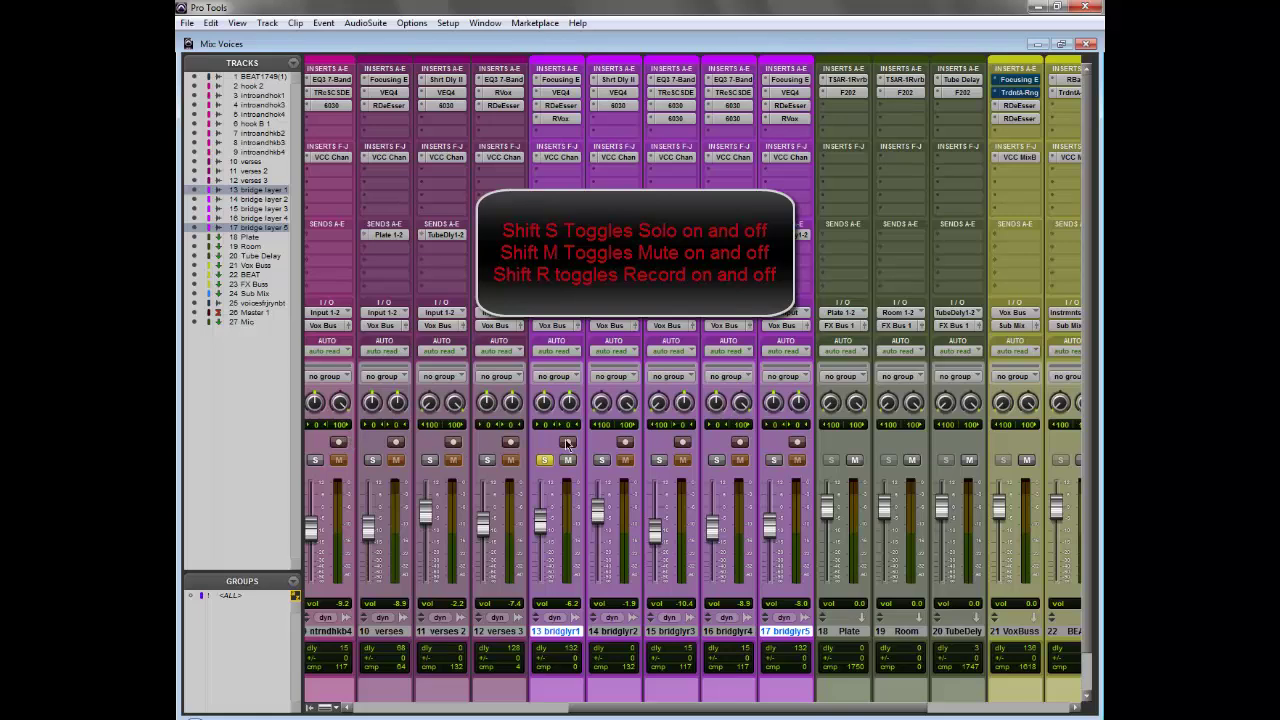
key(shift+s)
key(shift+s)
key(shift+s)
key(shift+s)
key(shift+s)
click(567, 460)
key(shift+m)
key(shift+m)
key(shift+m)
key(shift+m)
key(shift+m)
key(shift+m)
click(576, 460)
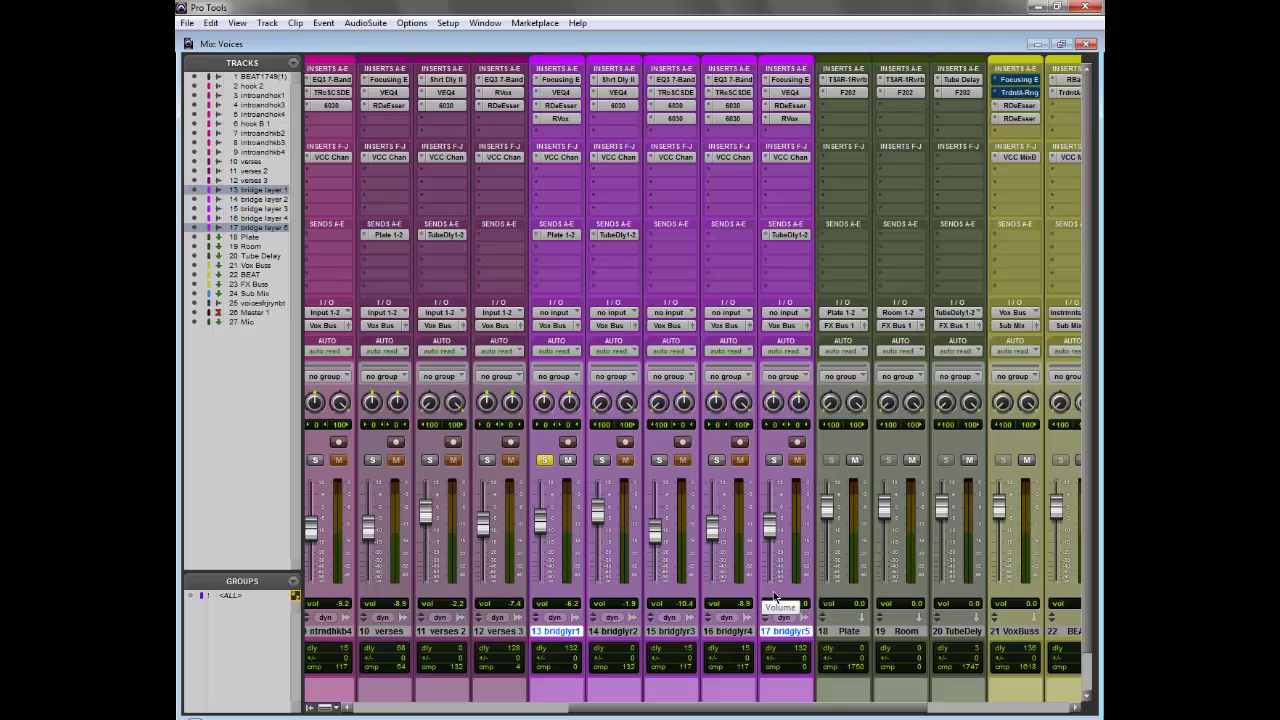
Step: Move the solo to bridglyr5, back to bridglyr1, then unsolo bridglyr1
click(774, 460)
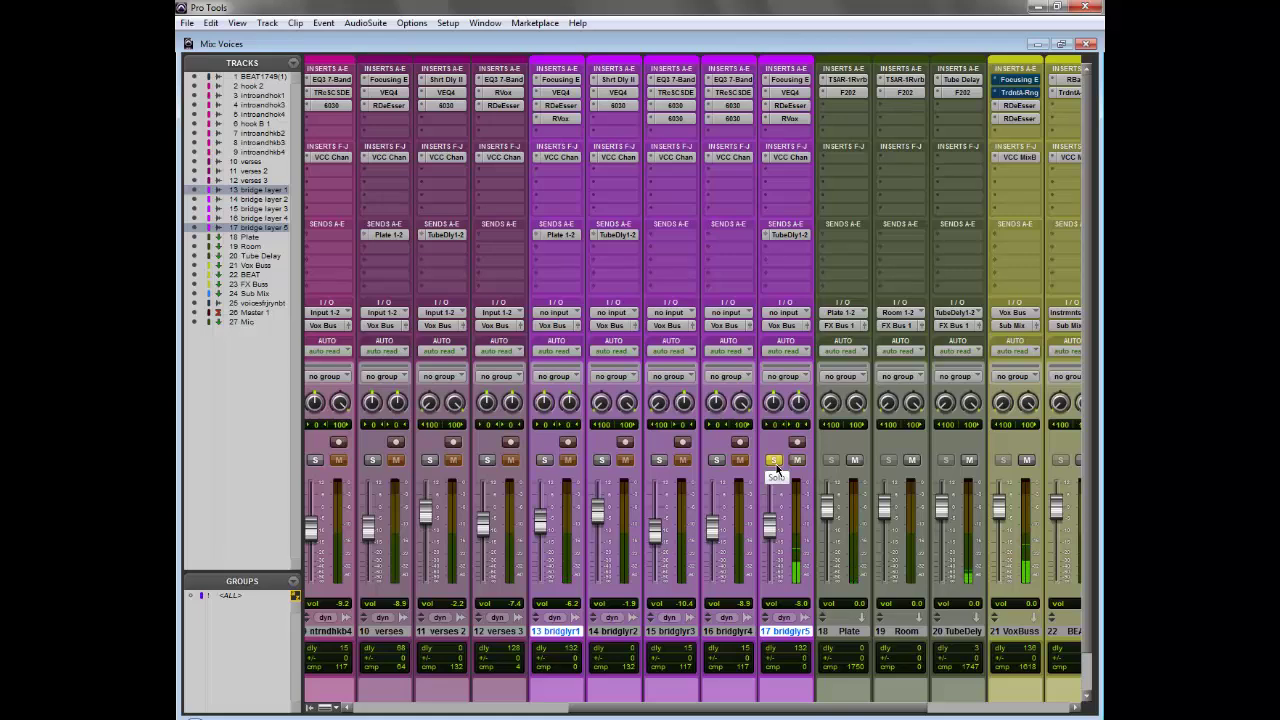
click(777, 466)
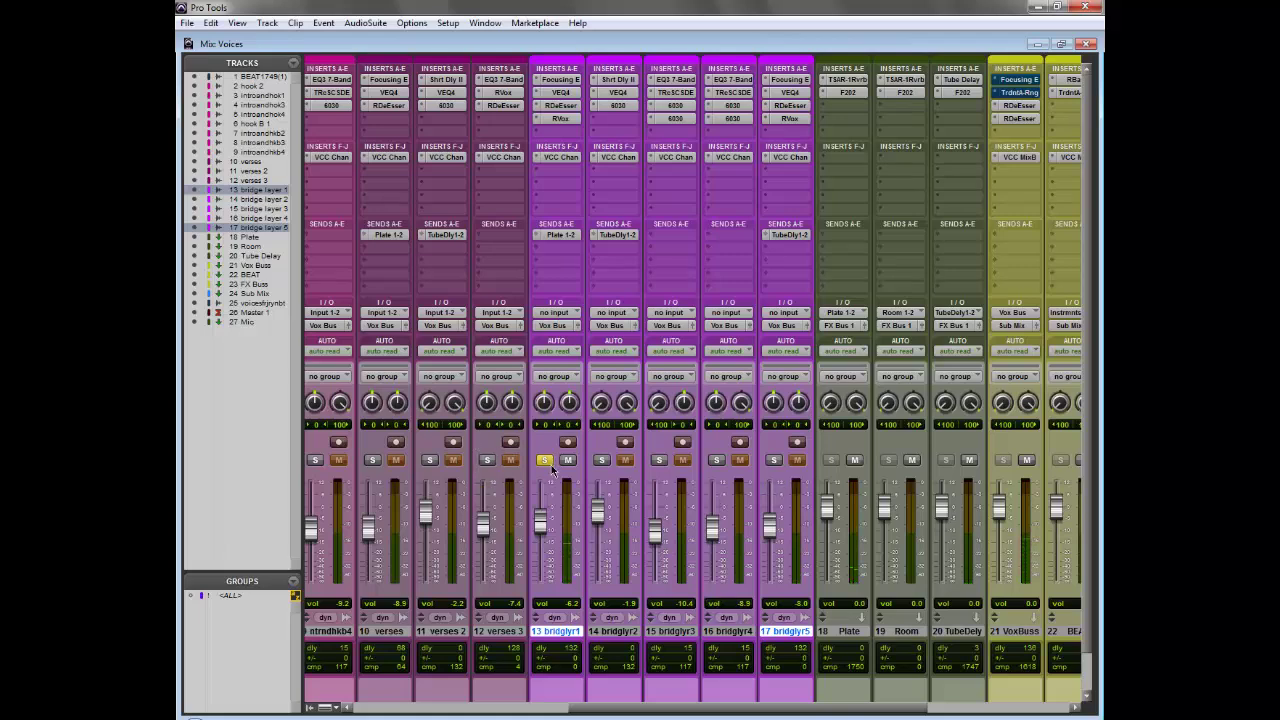
click(549, 463)
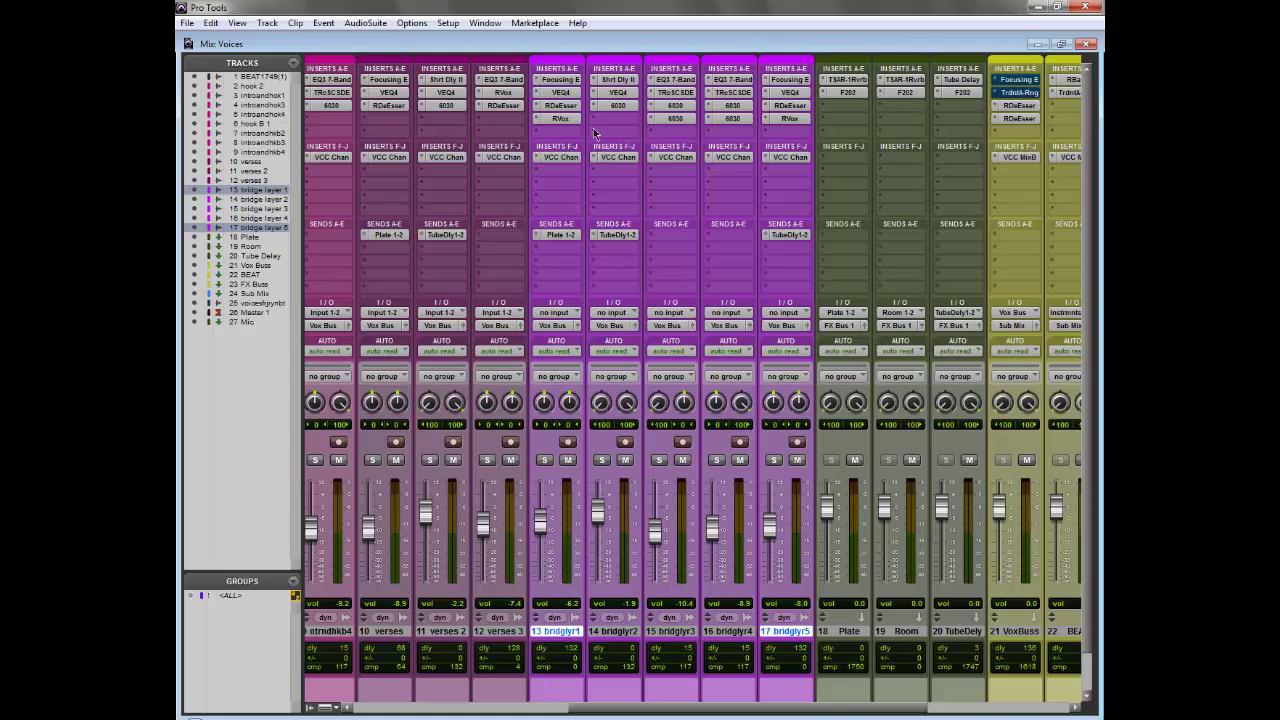
click(562, 81)
click(562, 81)
click(849, 80)
click(849, 80)
click(847, 92)
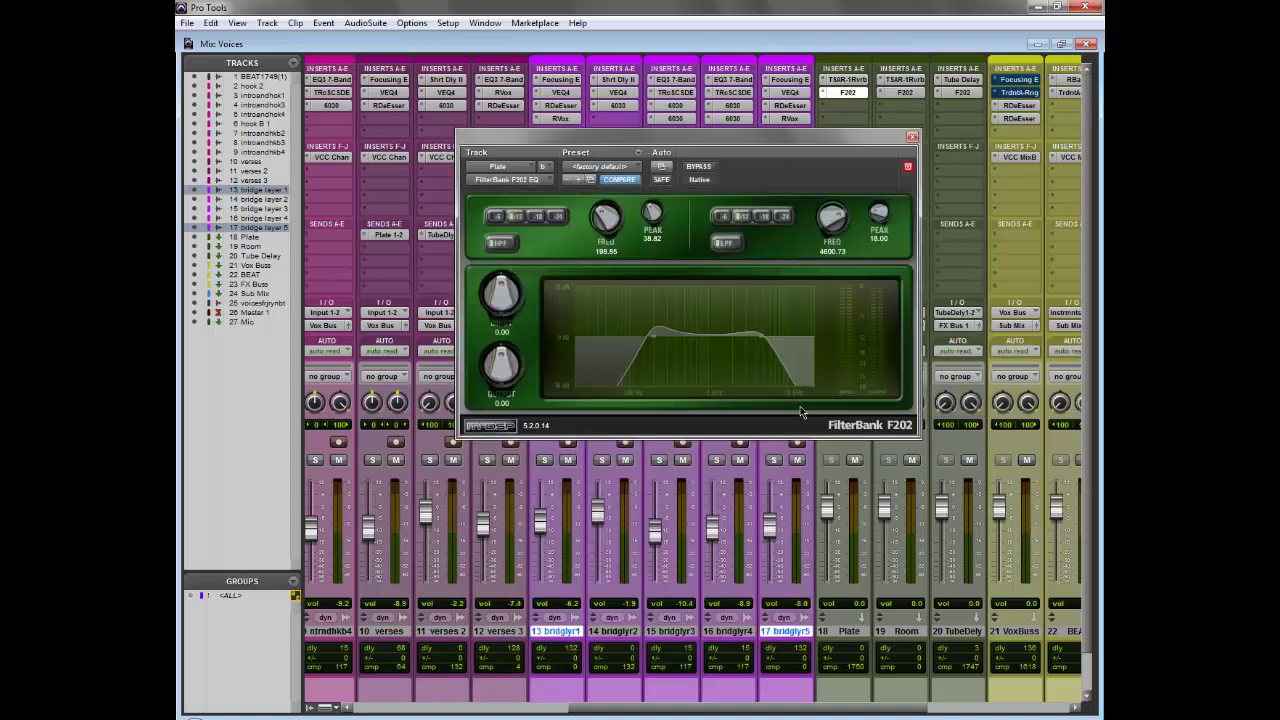
click(855, 91)
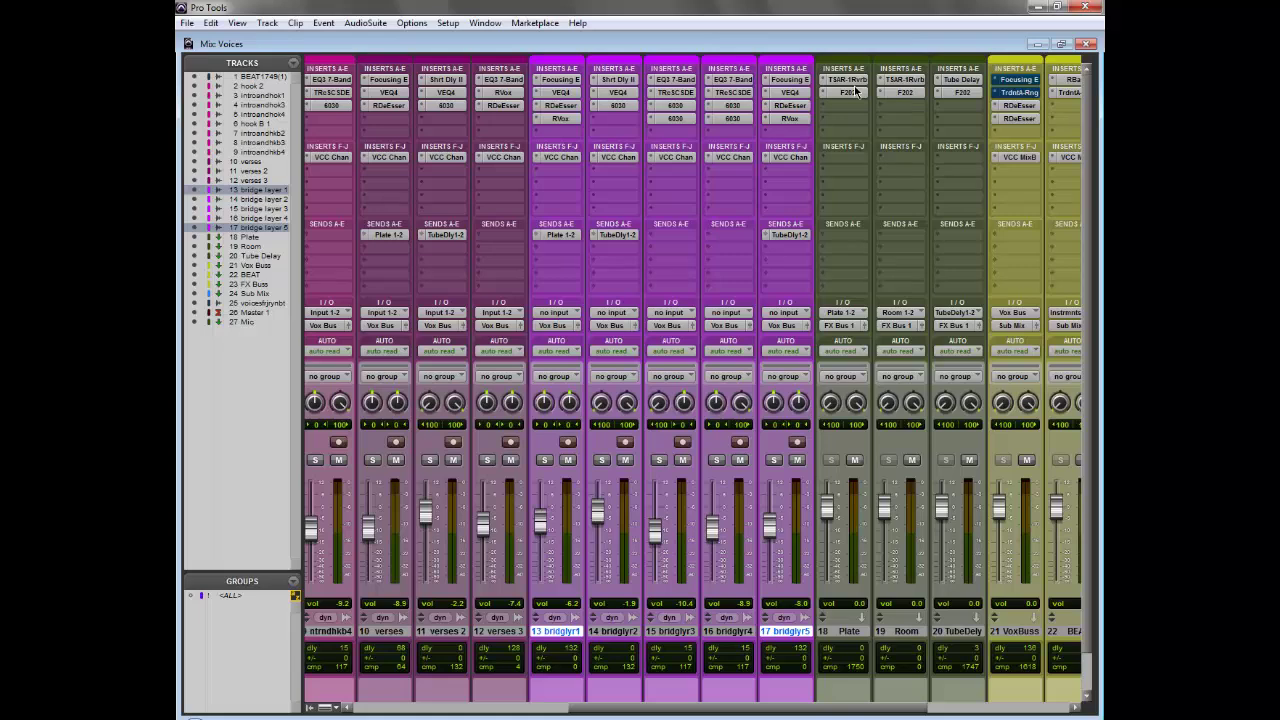
click(776, 461)
click(958, 80)
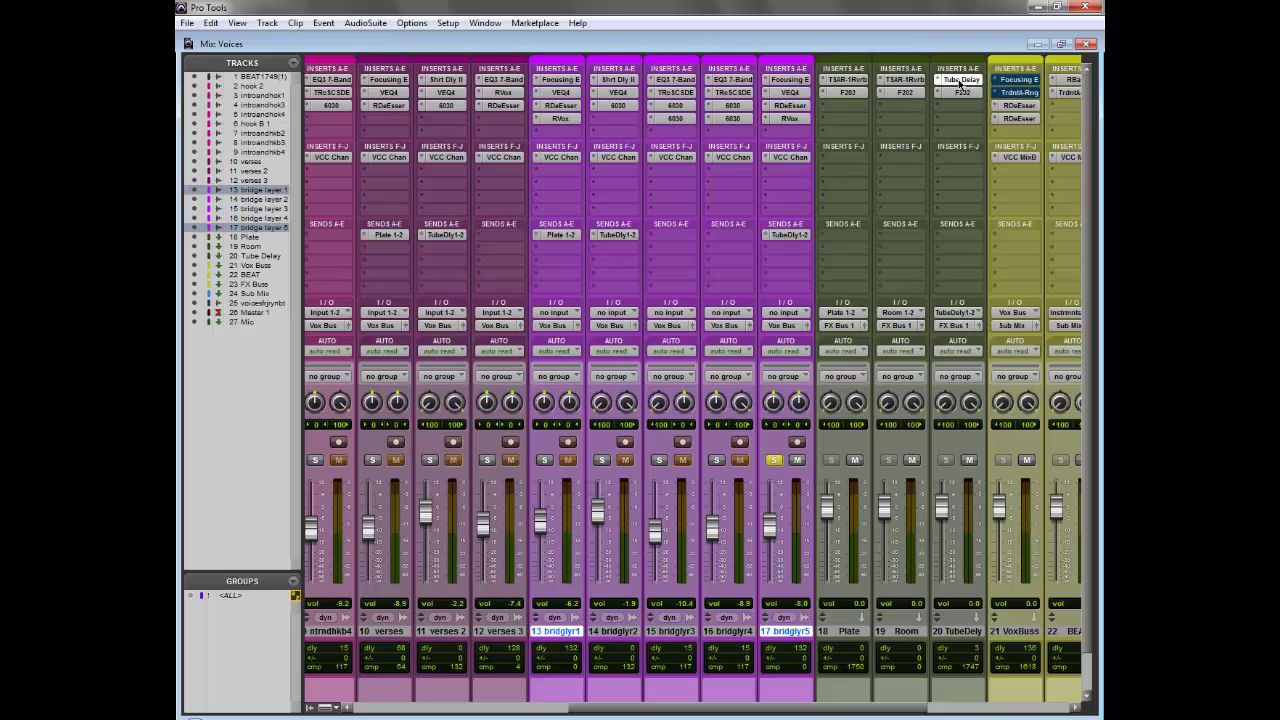
click(958, 80)
click(775, 461)
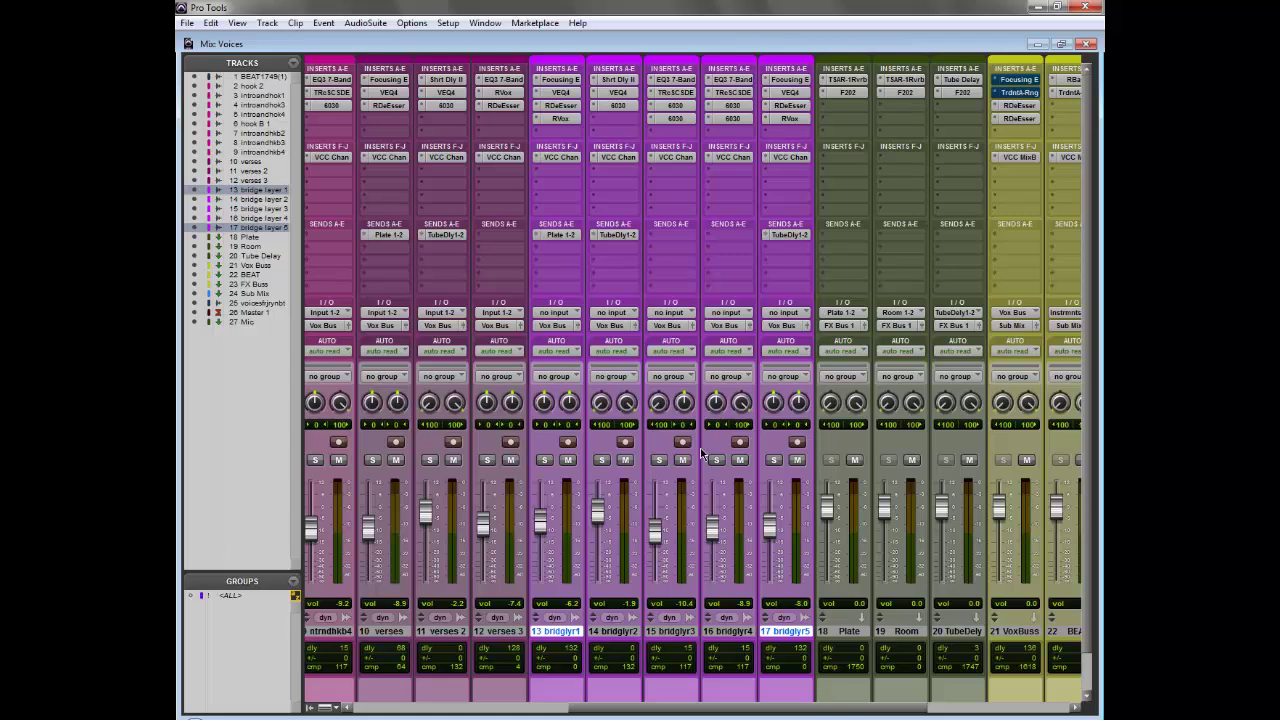
click(843, 80)
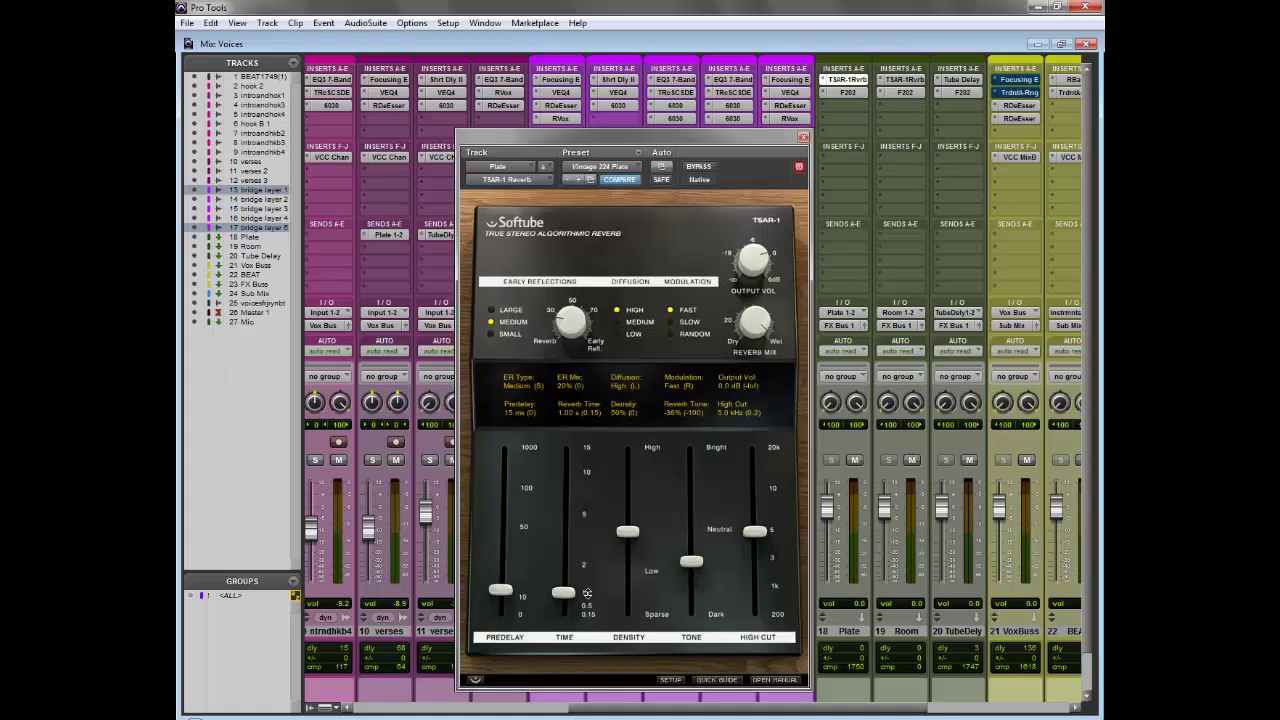
click(845, 80)
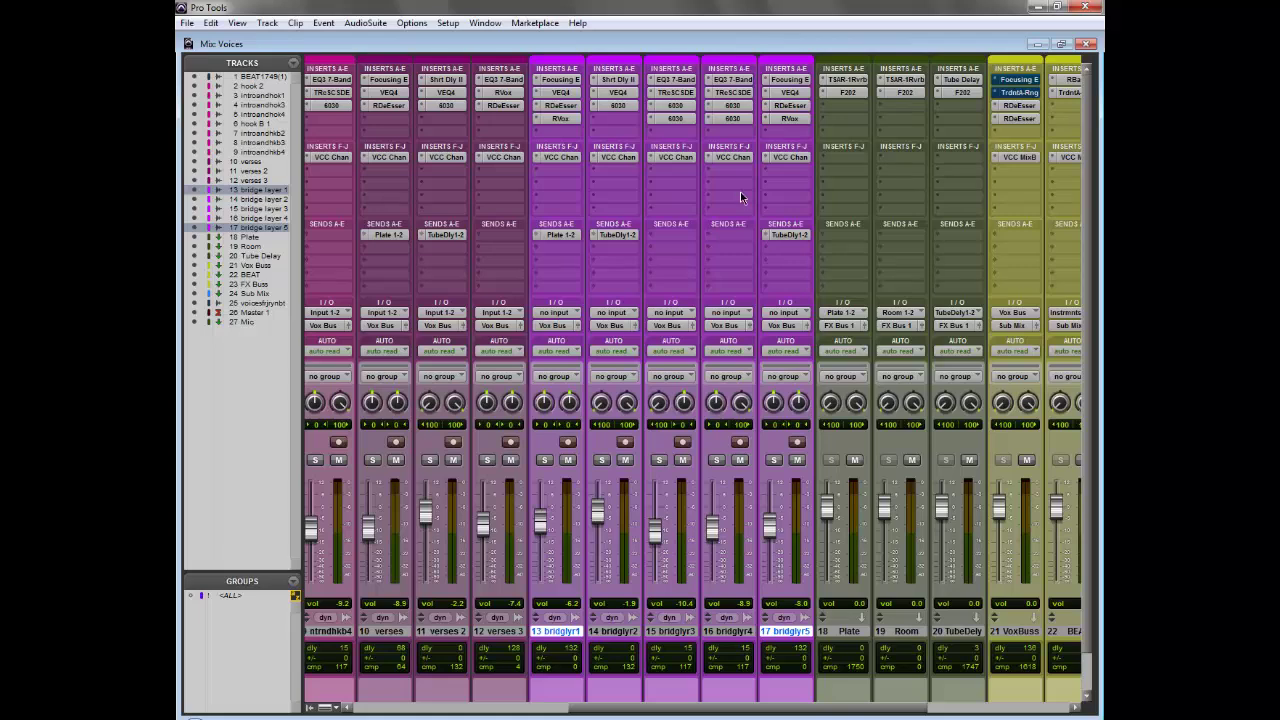
Step: Browse track 15's bus send submenus, then show track 20's first send destinations
click(698, 257)
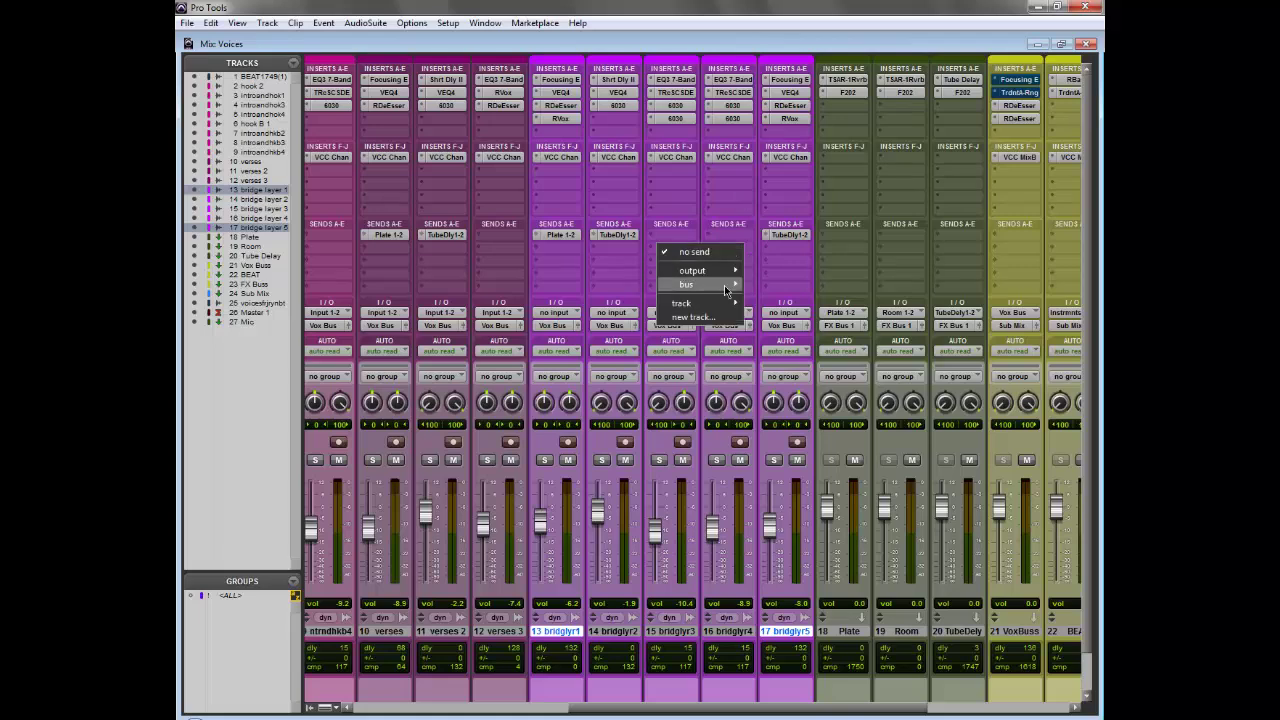
mouse_move(725, 285)
mouse_move(815, 297)
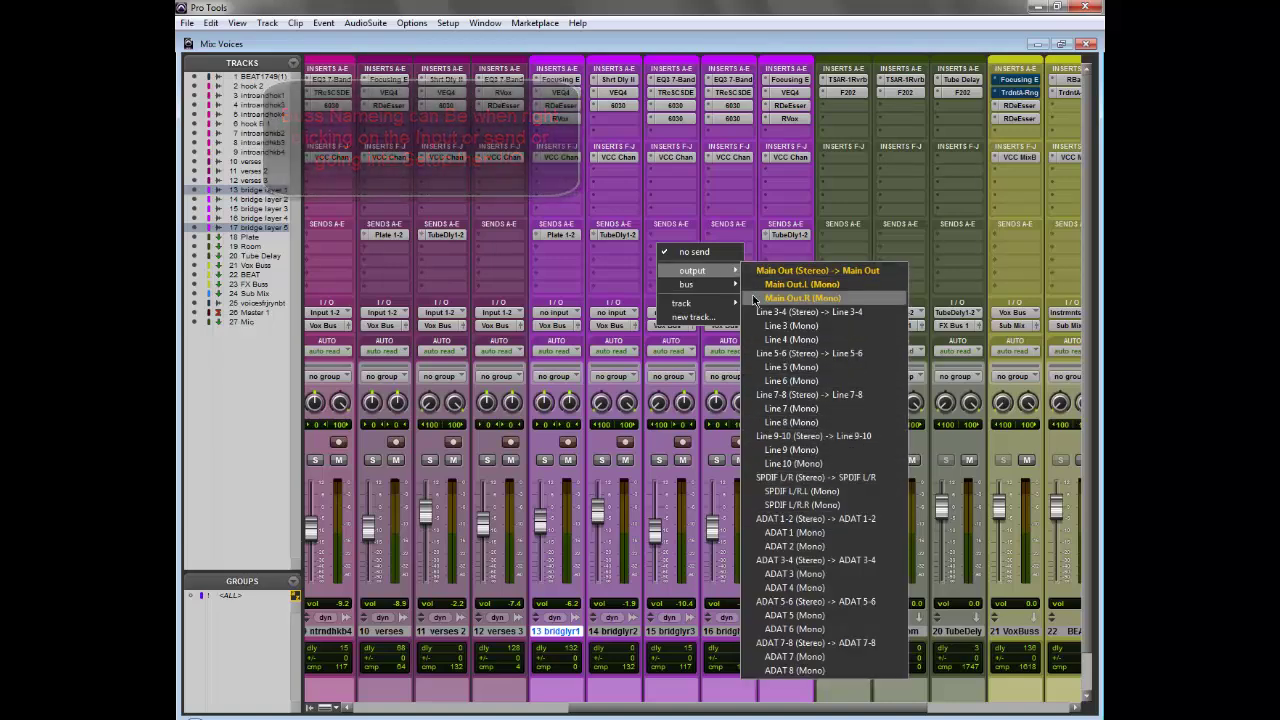
mouse_move(686, 285)
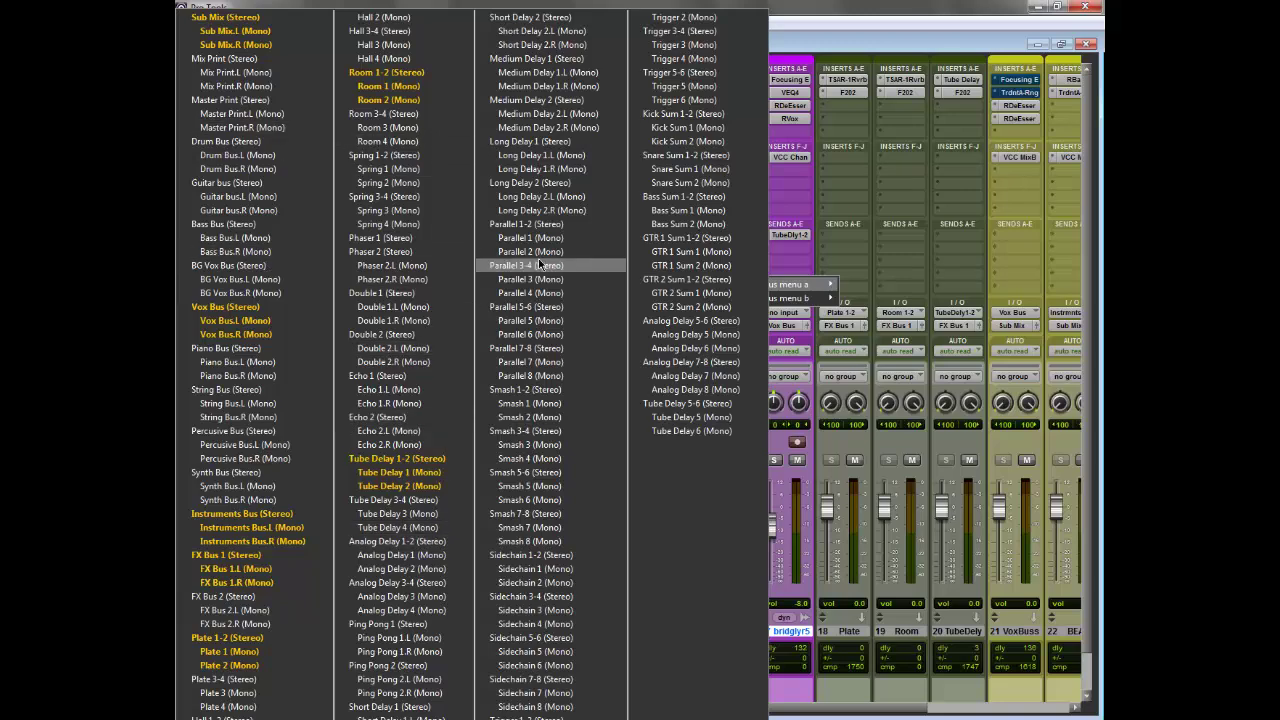
click(938, 234)
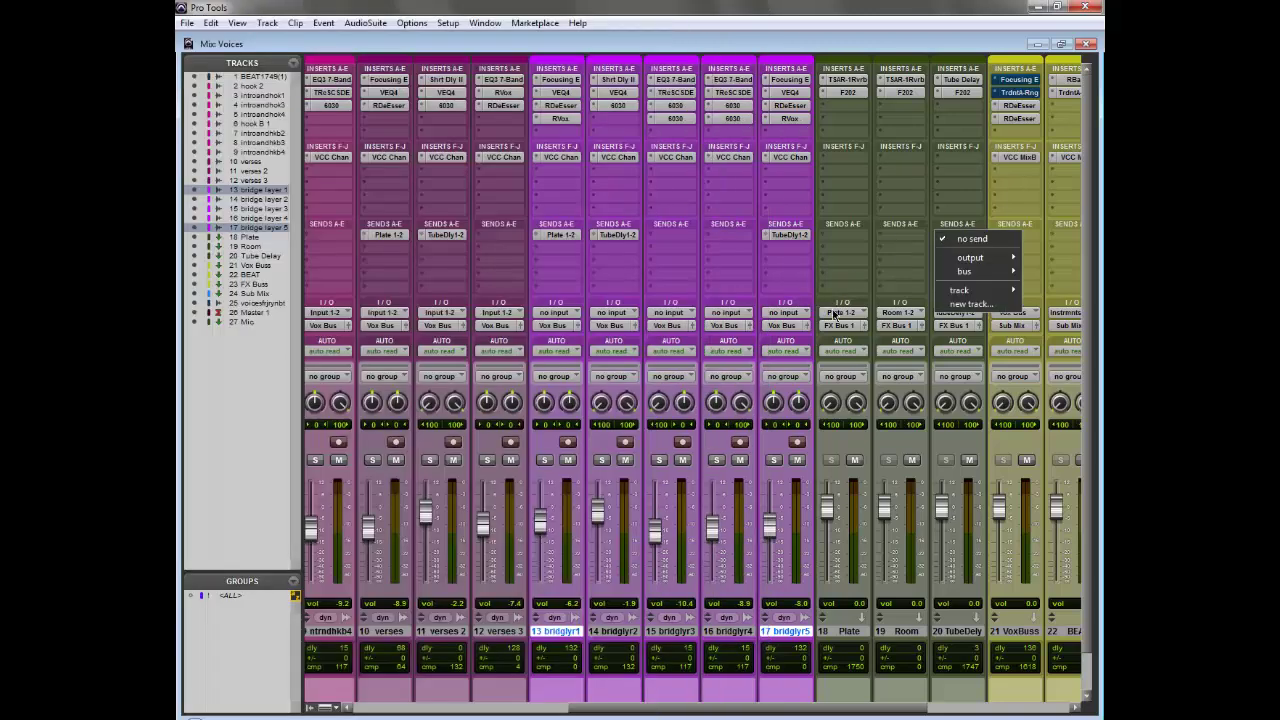
click(852, 224)
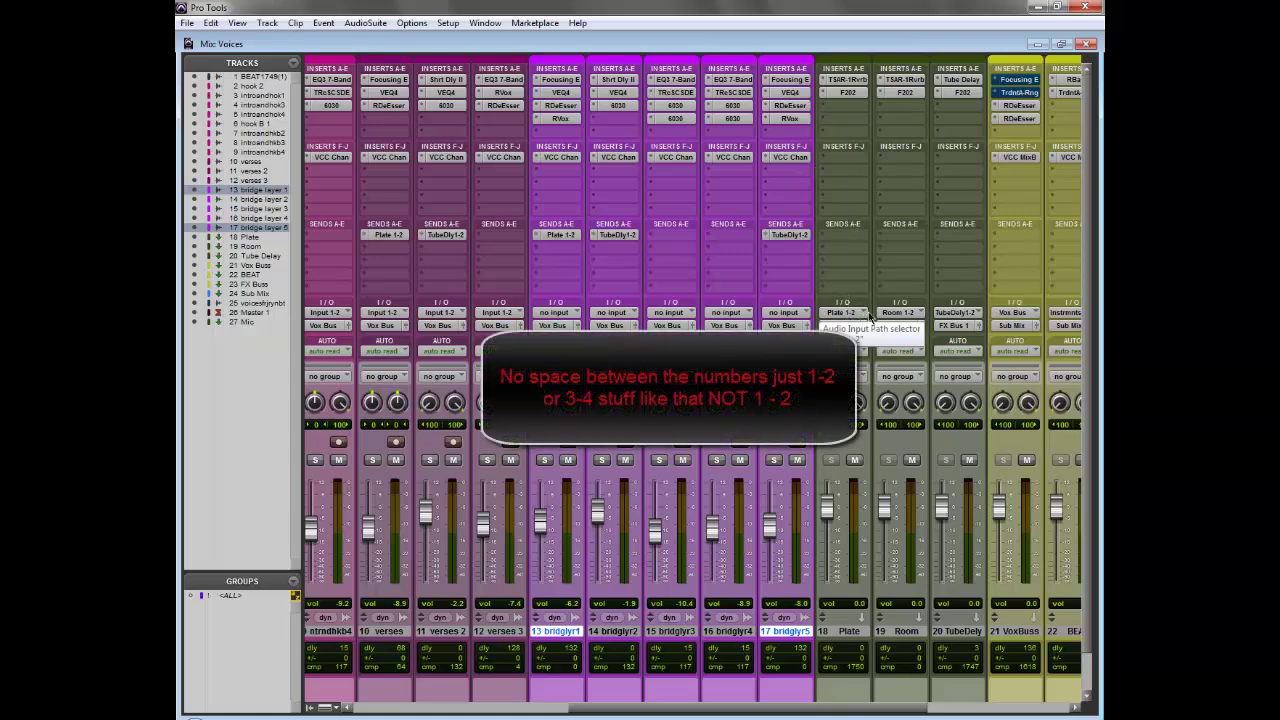
click(855, 252)
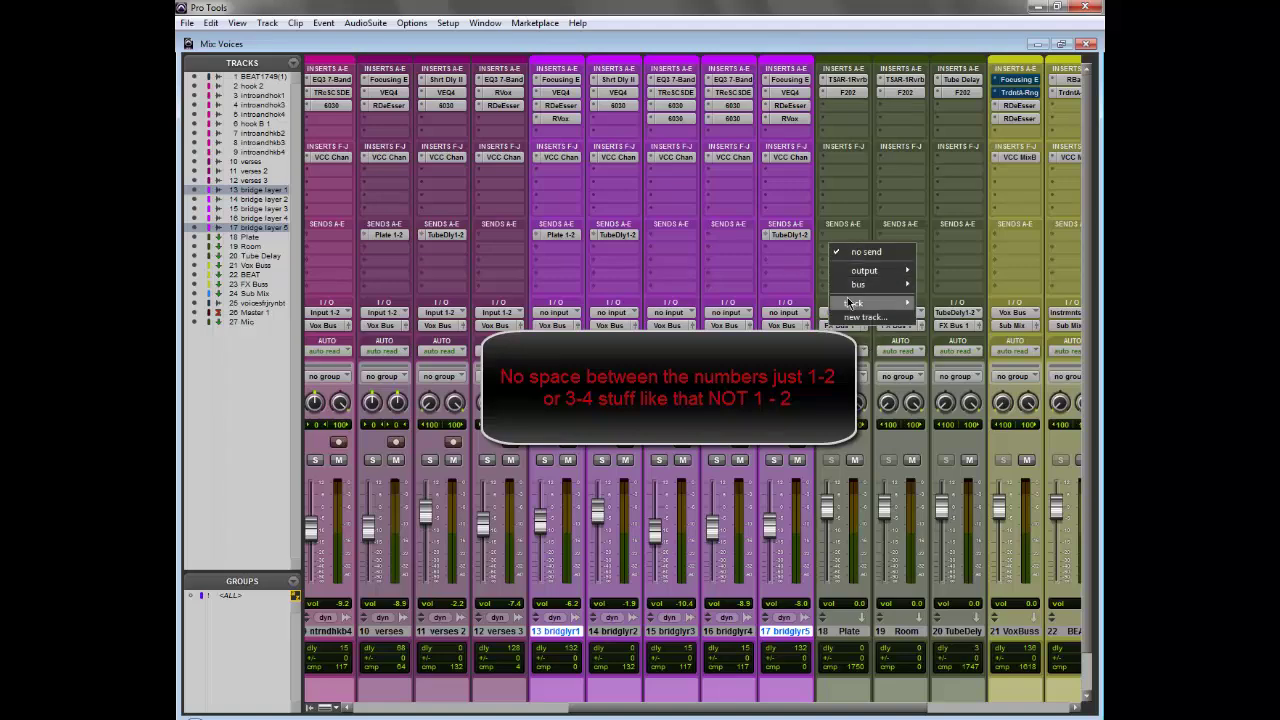
mouse_move(866, 288)
mouse_move(960, 284)
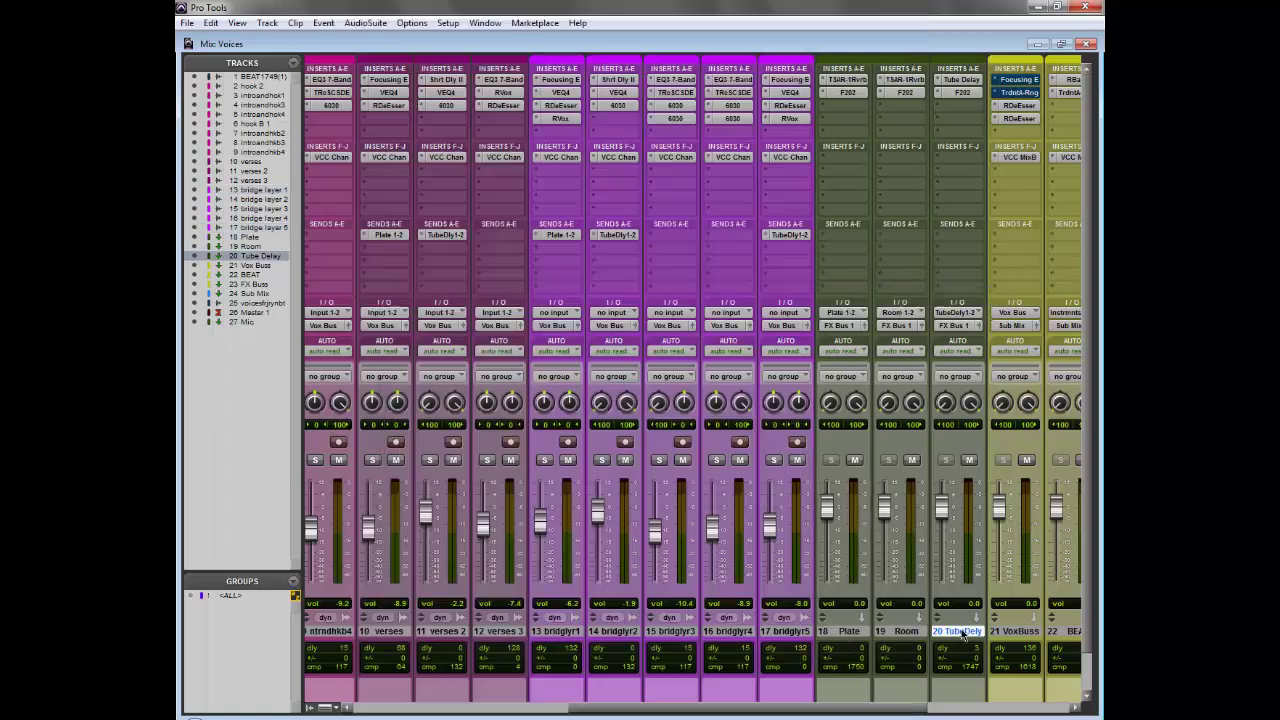
click(963, 635)
click(438, 26)
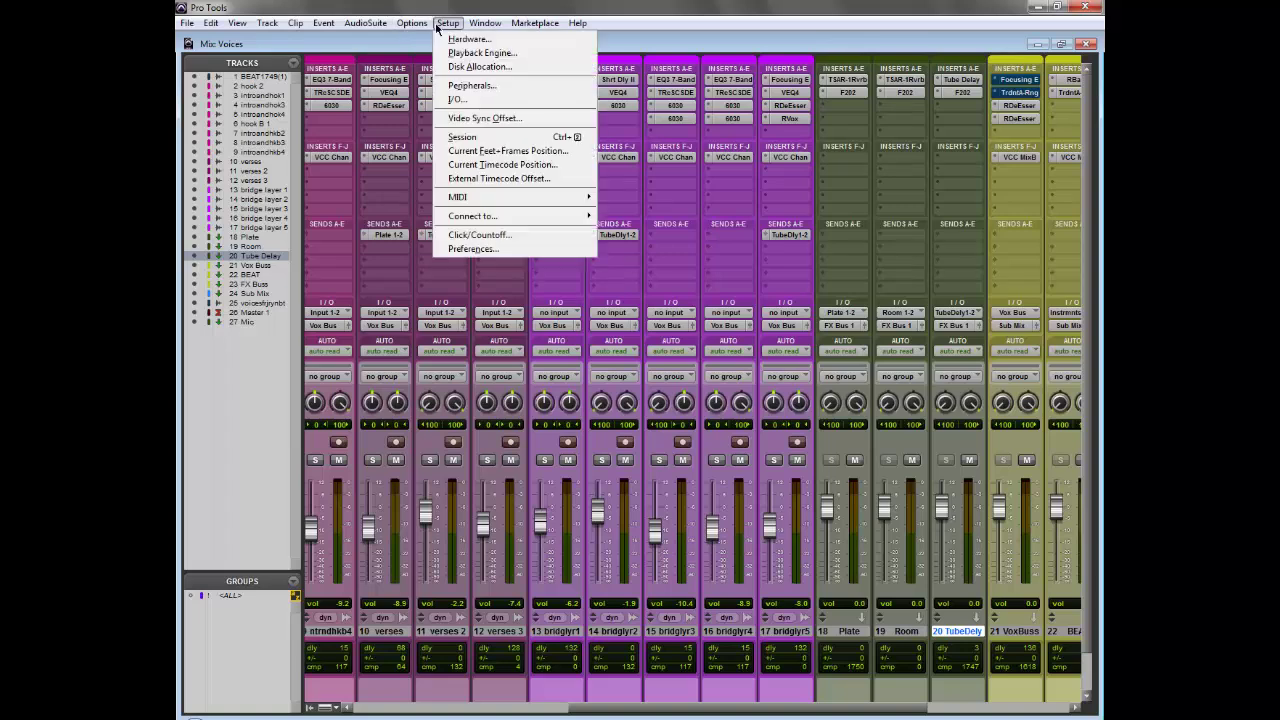
click(458, 100)
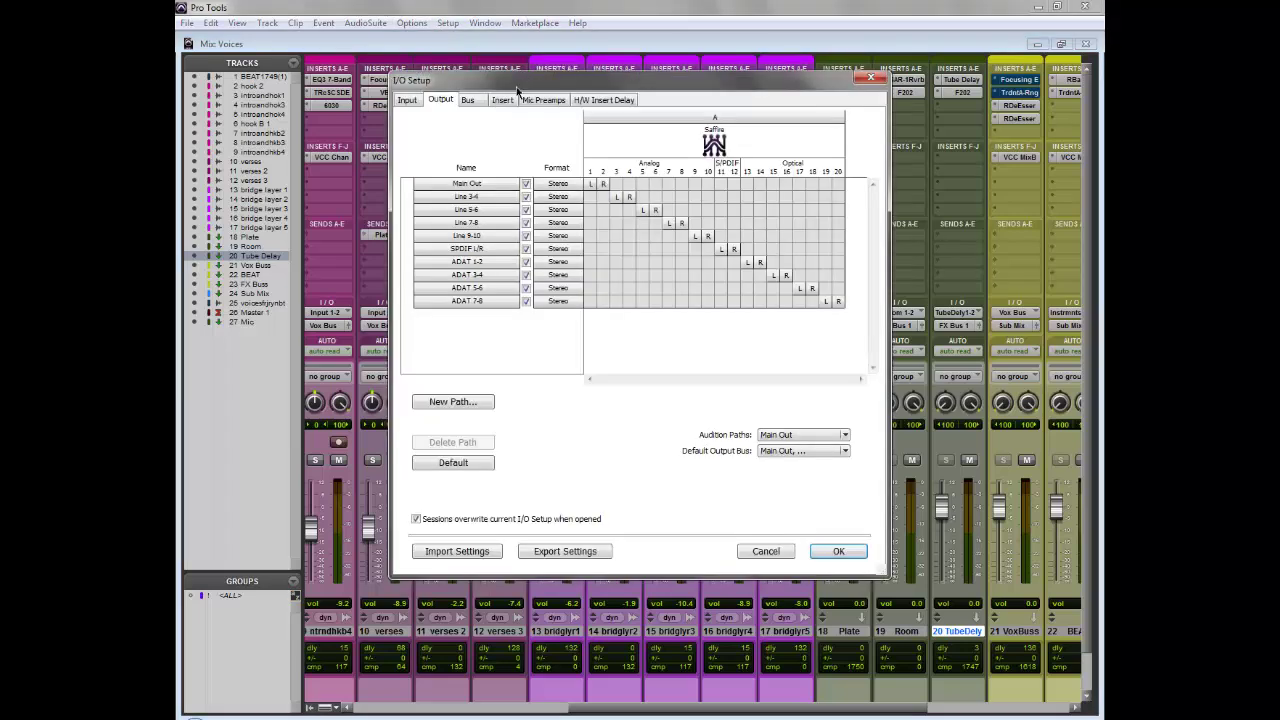
click(407, 101)
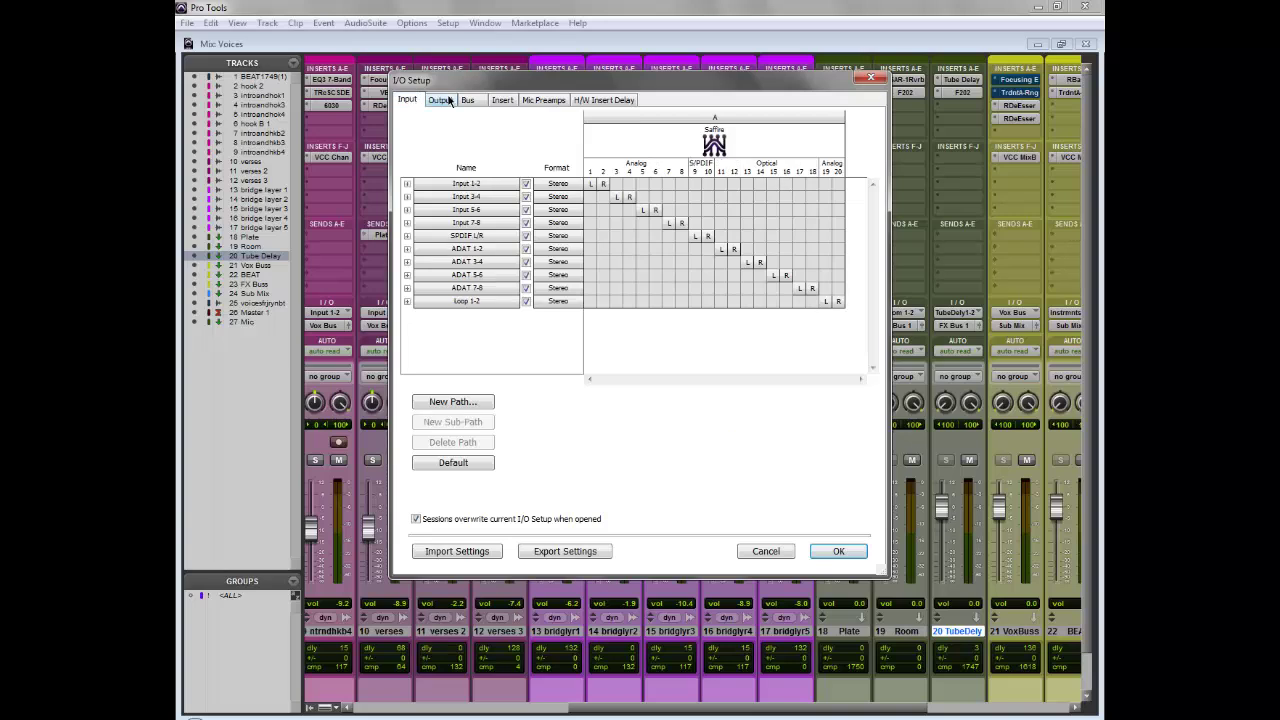
click(441, 100)
click(469, 101)
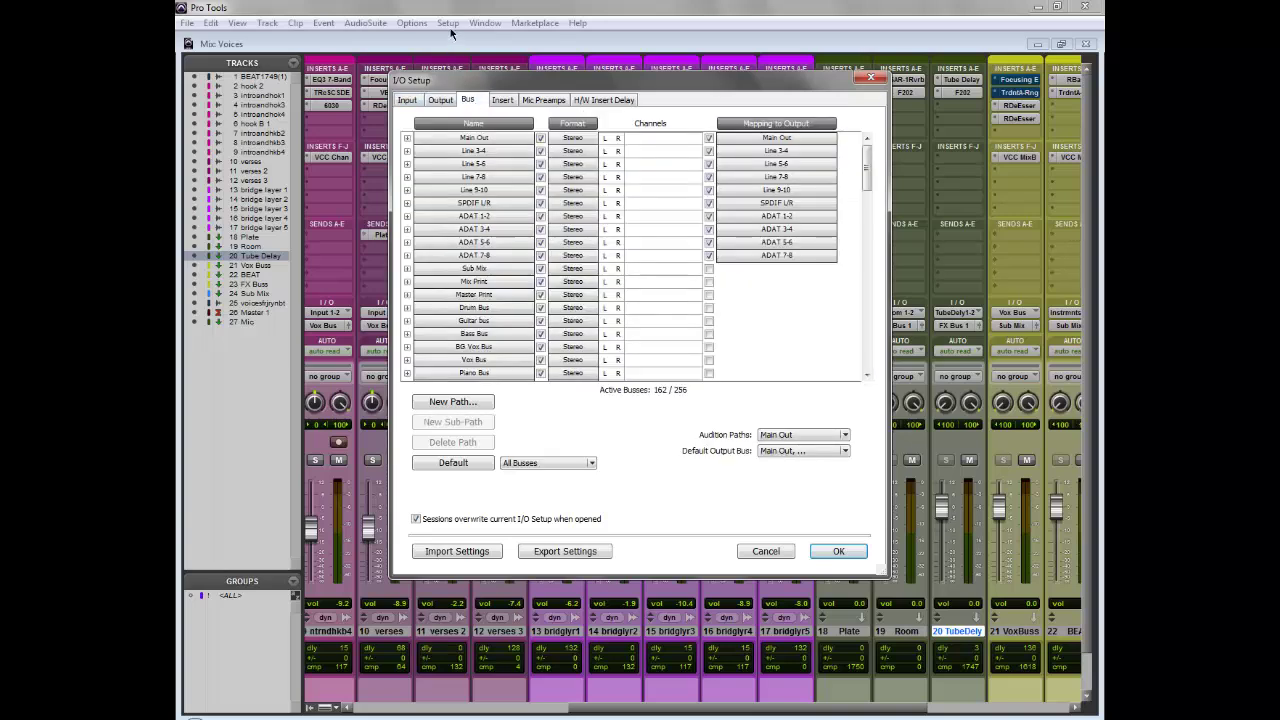
click(788, 558)
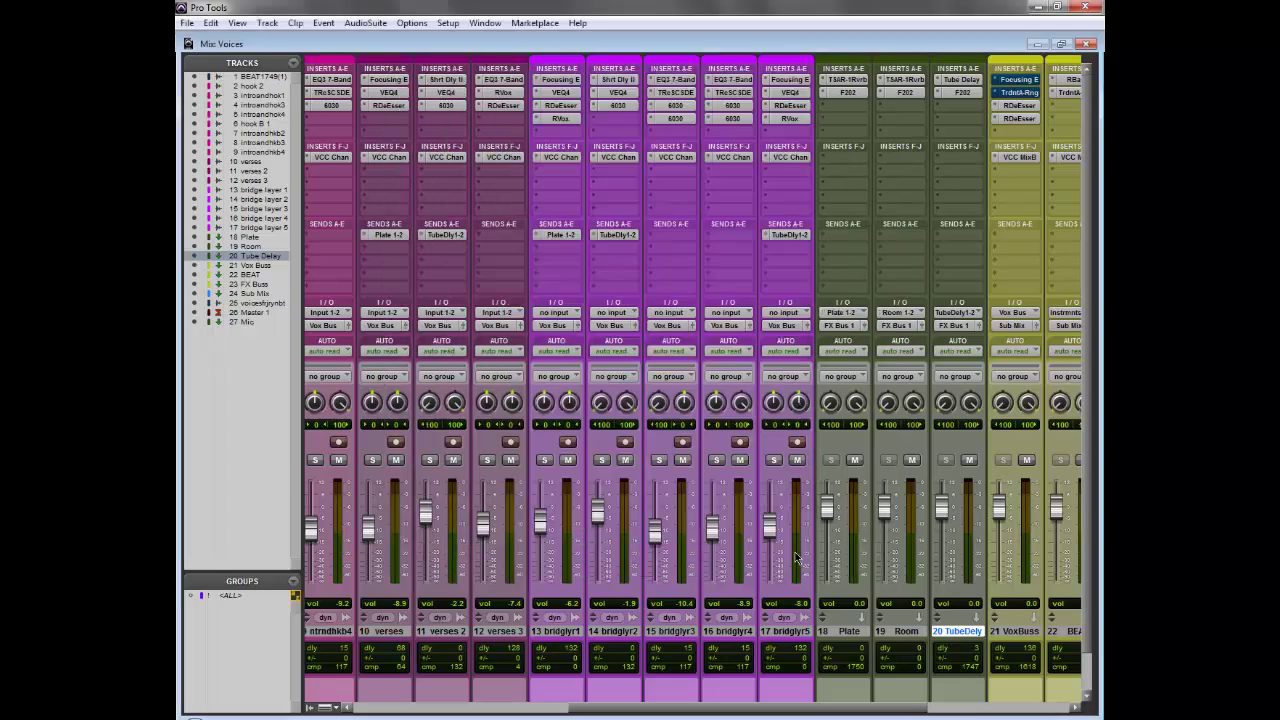
click(448, 22)
Step: Open I/O Setup and switch from the Output page to the Bus page
click(460, 99)
click(441, 101)
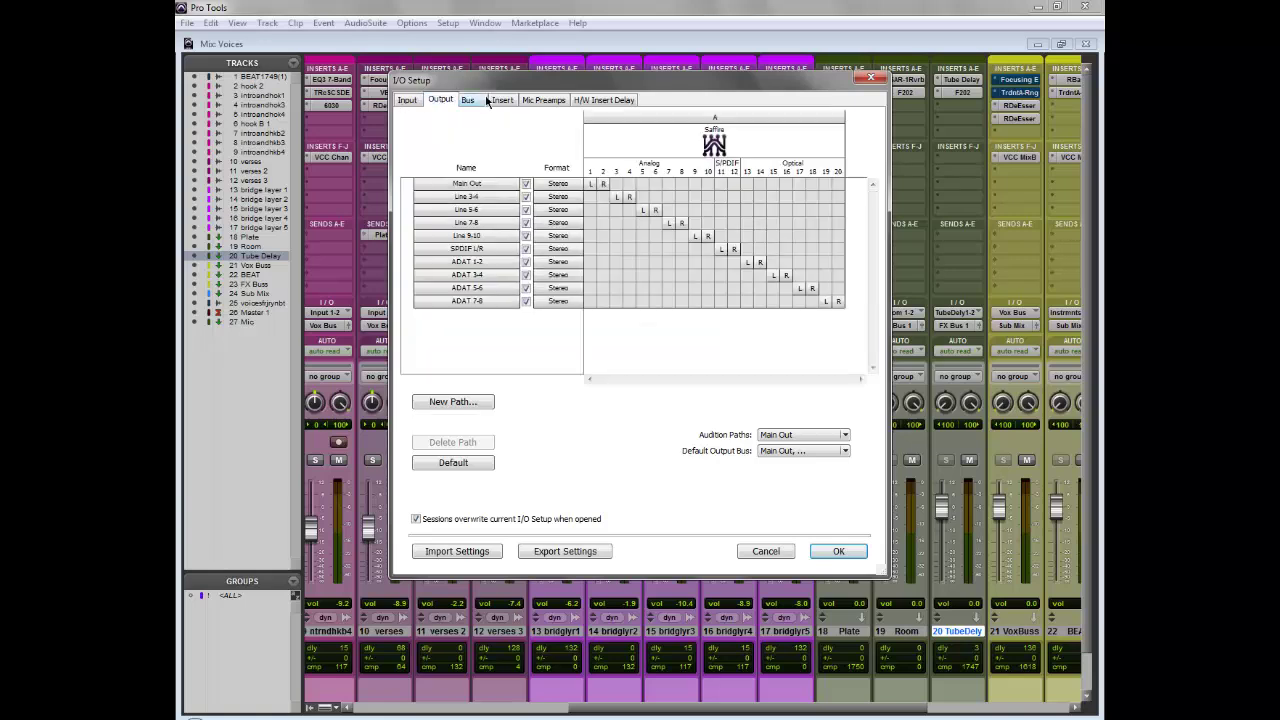
click(468, 100)
Step: Step from Main Out through Mix Print, Piano Bus and String Bus, scrolling to Vox Sum 1-2
click(475, 142)
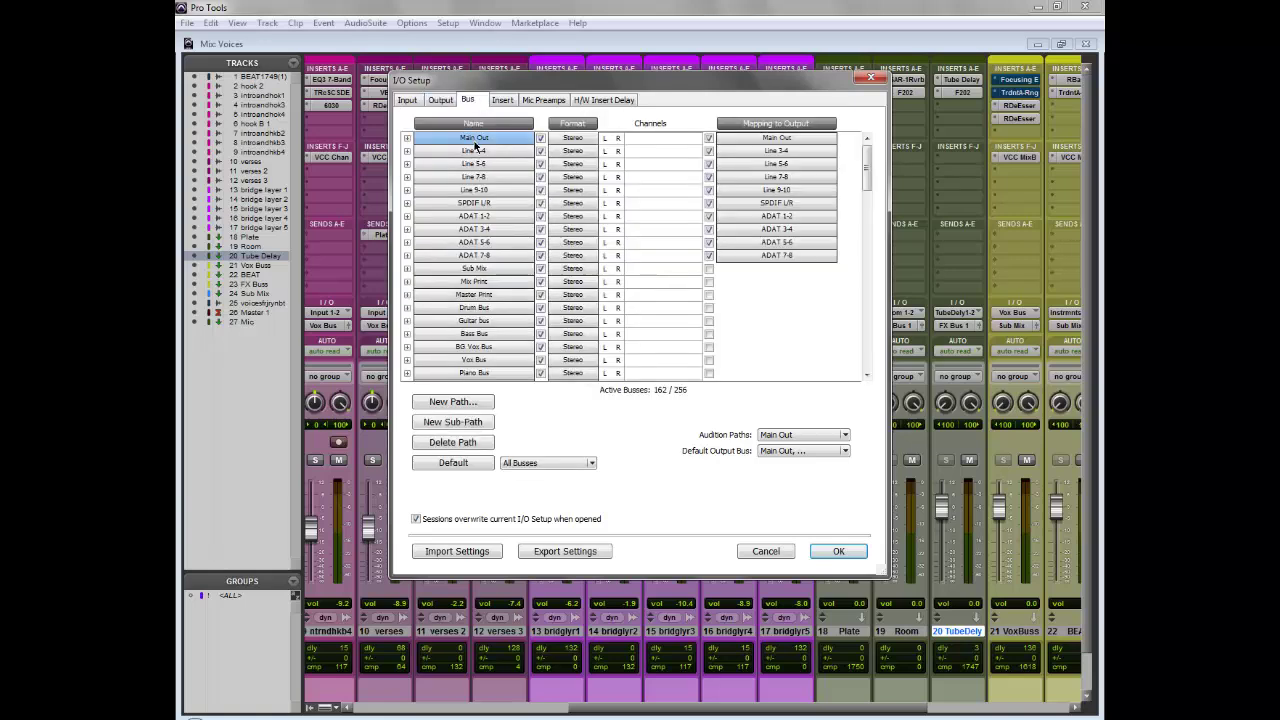
double_click(474, 140)
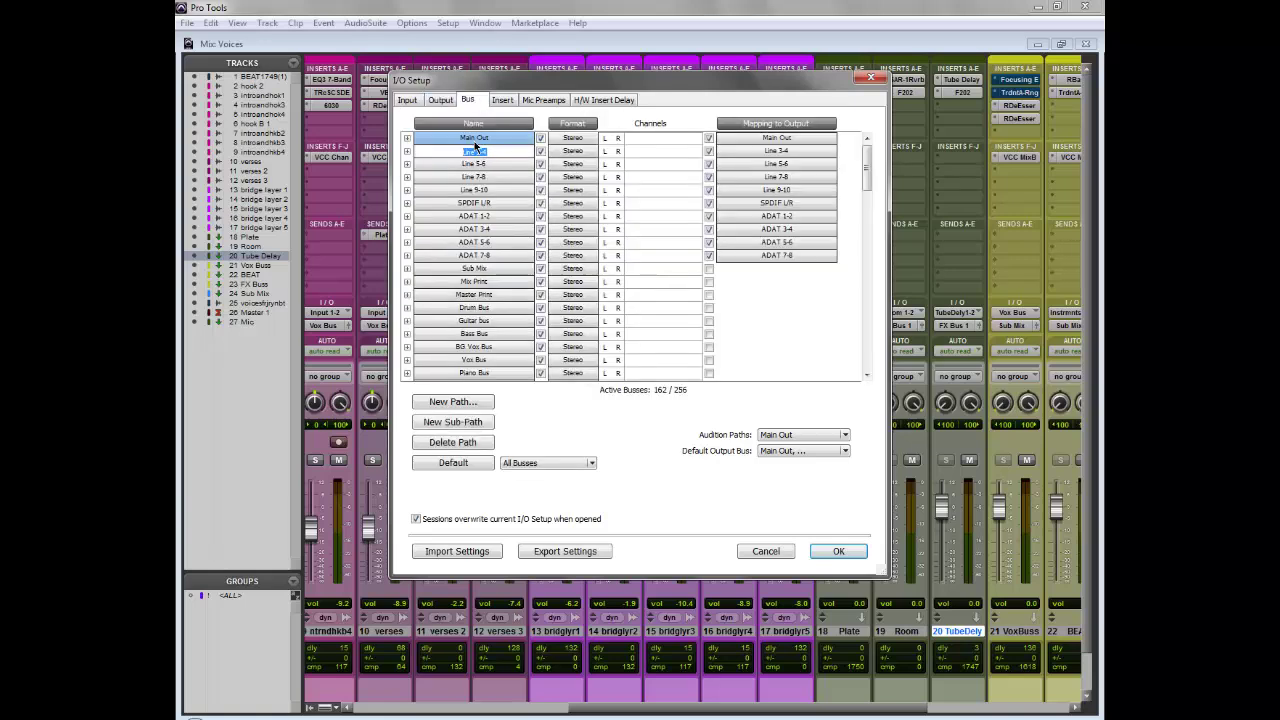
key(Tab)
key(Tab)
key(Tab)
key(Tab)
key(Tab)
key(Tab)
key(Tab)
key(Tab)
key(Tab)
key(Tab)
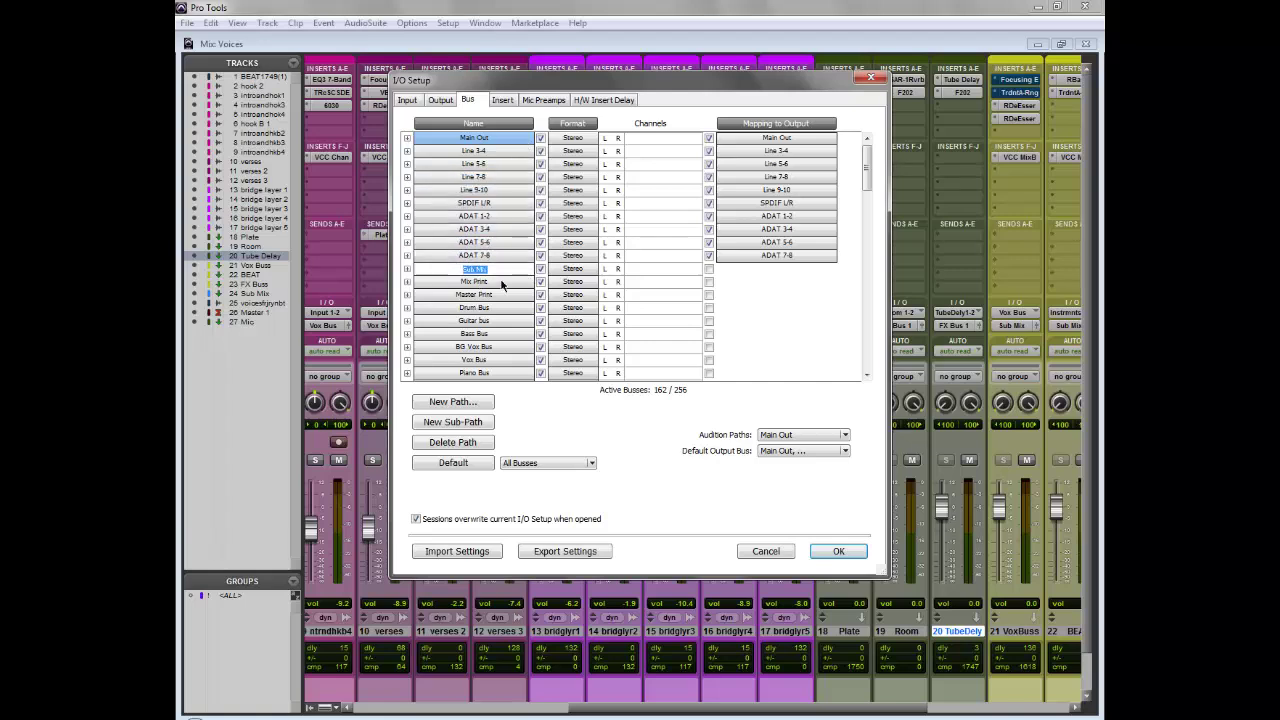
key(Tab)
key(Tab)
key(Tab)
key(Tab)
key(Tab)
key(Tab)
key(Tab)
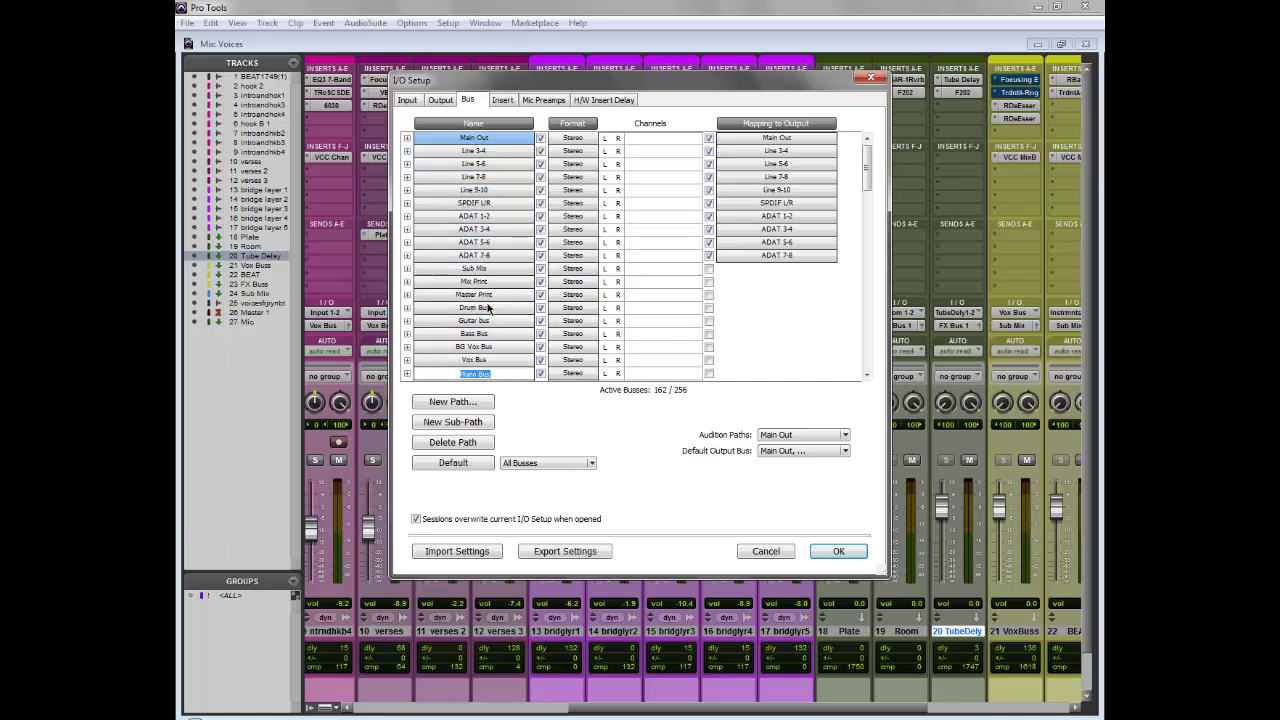
key(Tab)
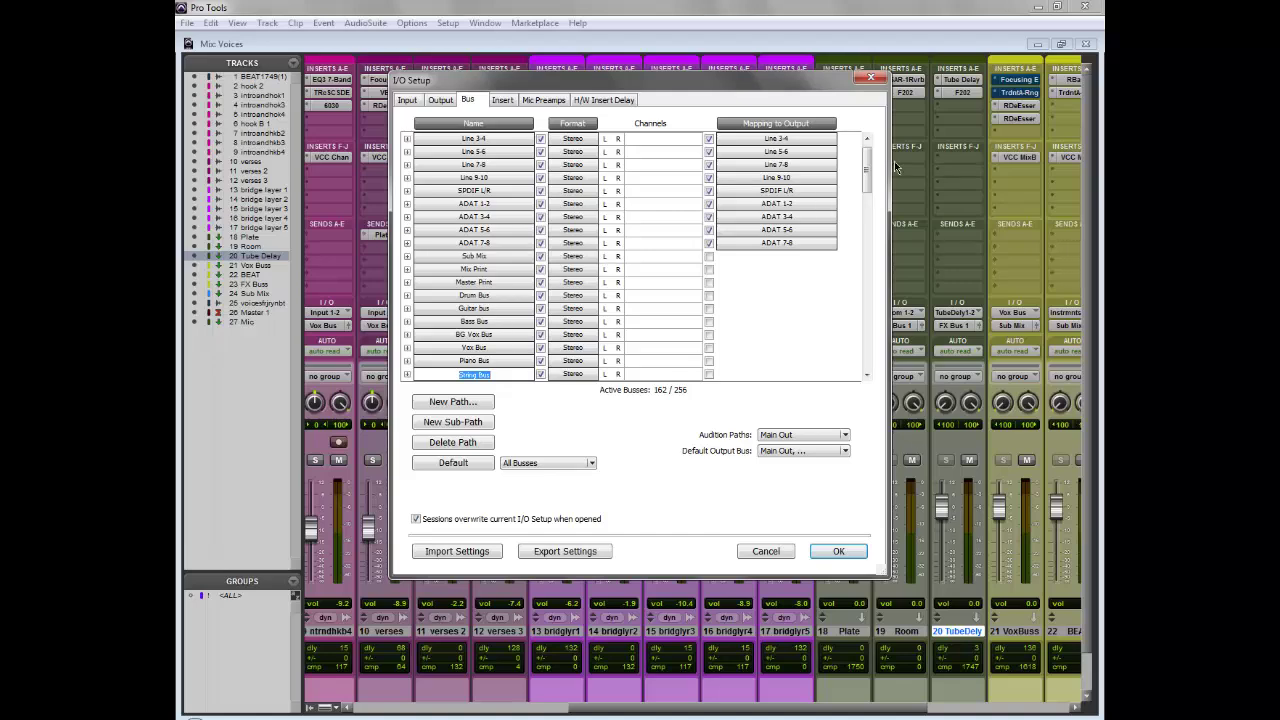
drag(865, 178, 843, 404)
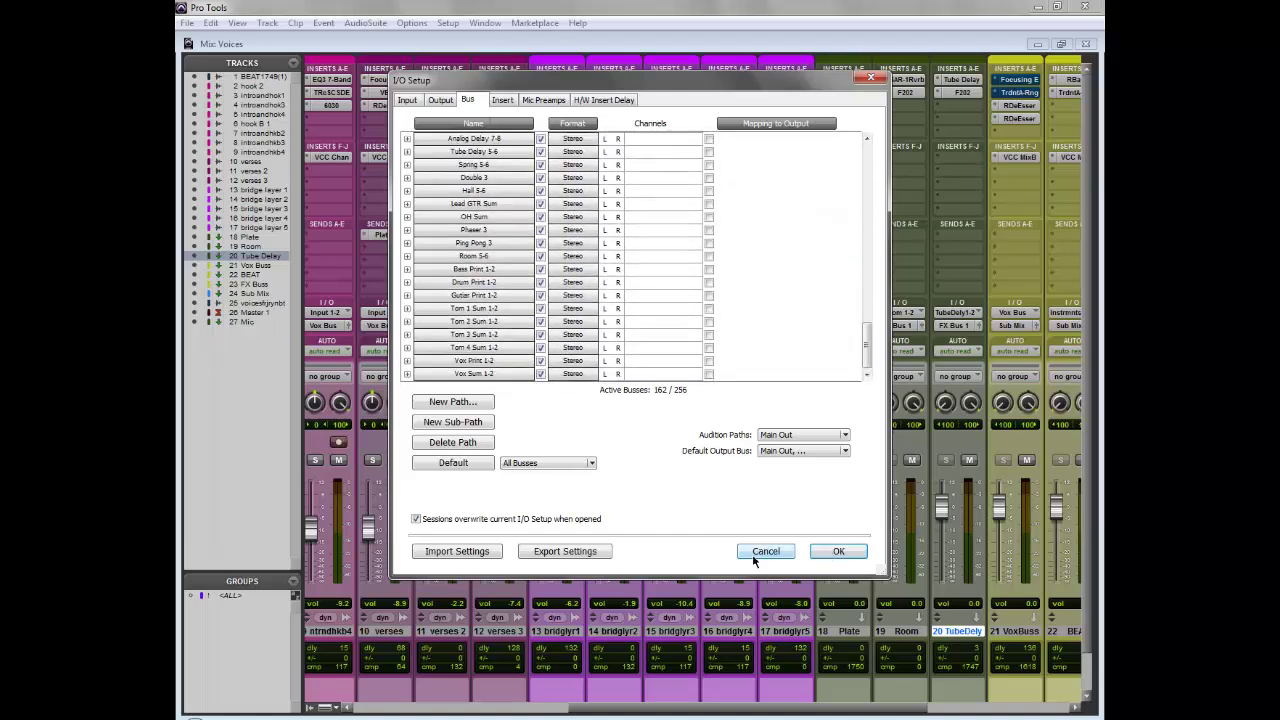
Step: Glance at the Insert, Mic Preamps and H/W Insert Delay pages, then cancel I/O Setup
click(502, 100)
click(543, 100)
click(604, 99)
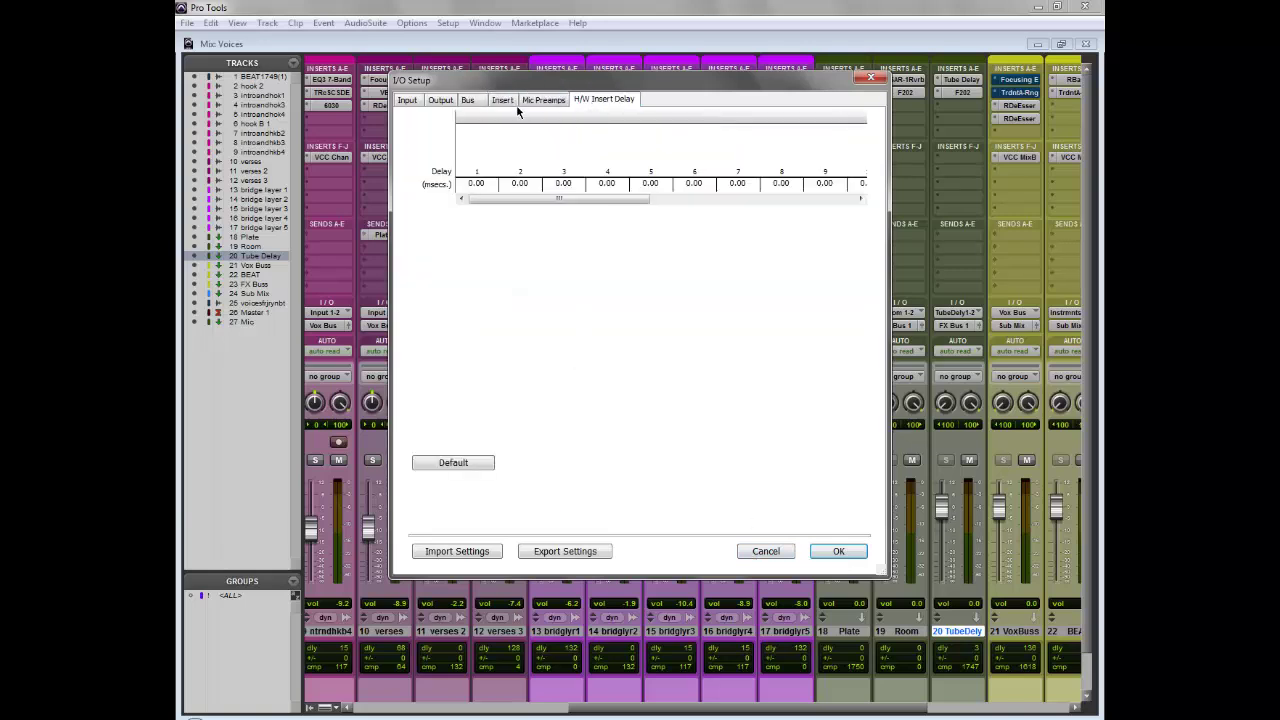
click(505, 101)
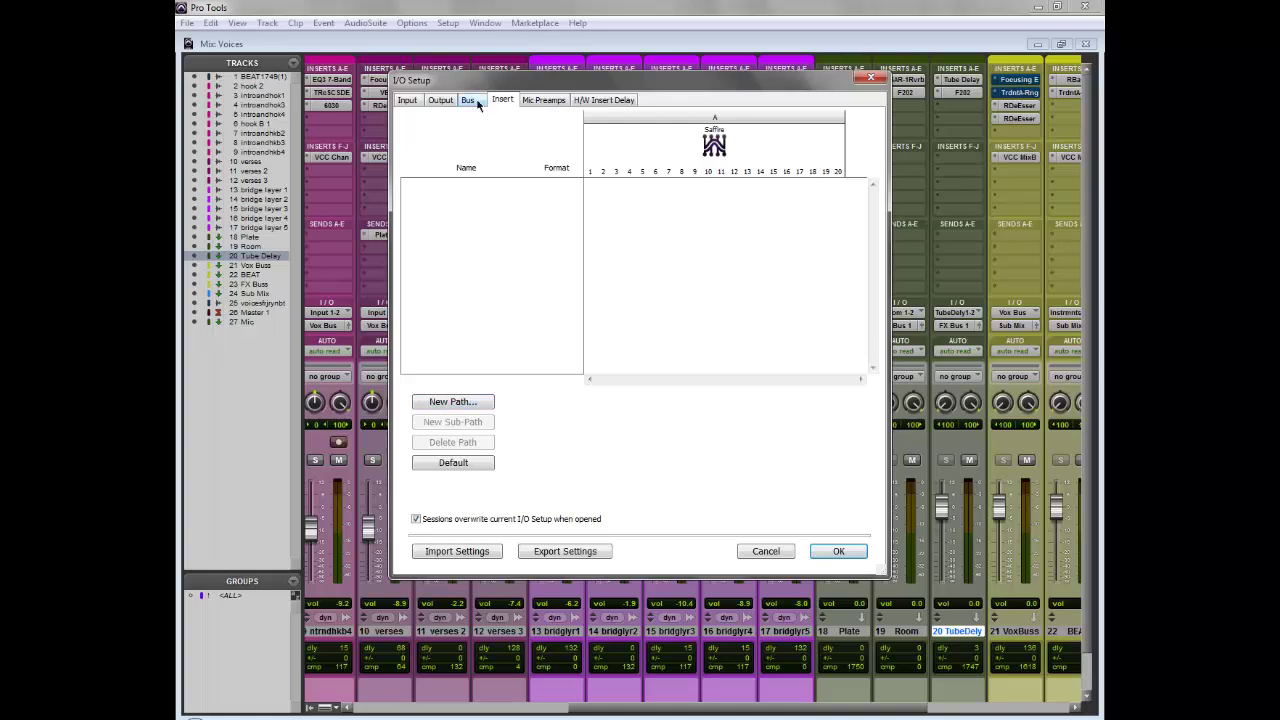
click(468, 100)
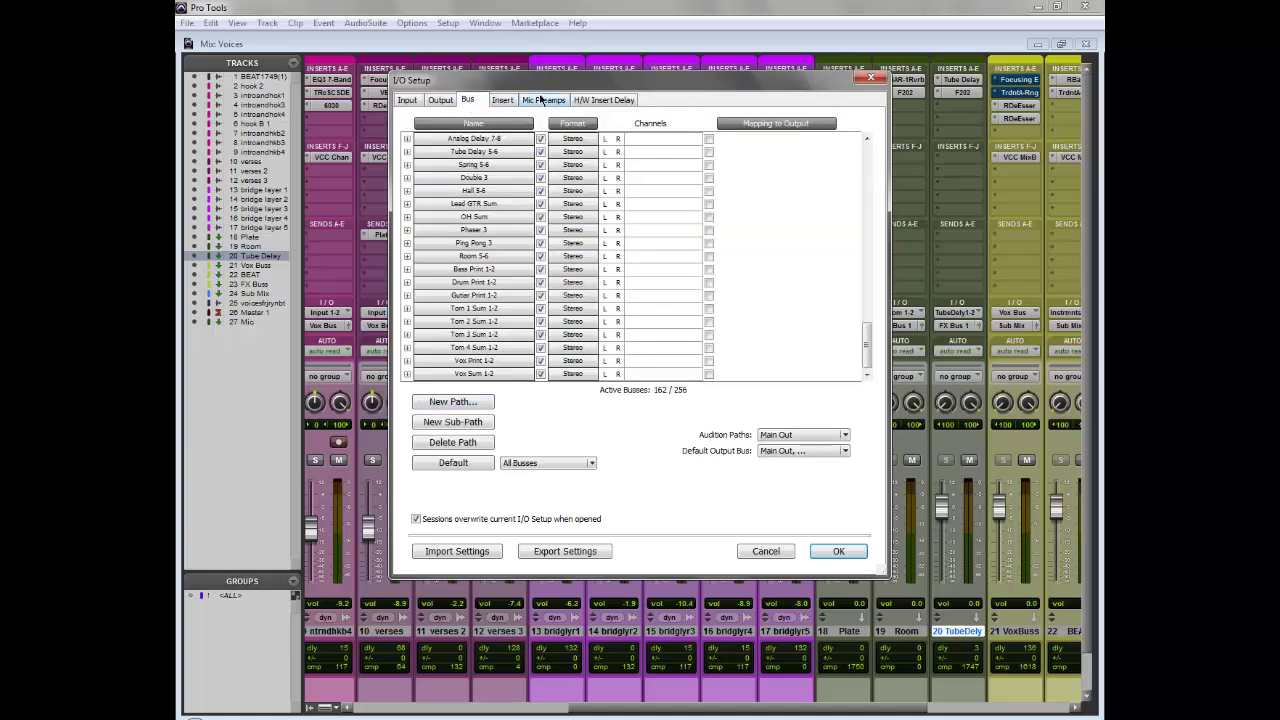
click(757, 553)
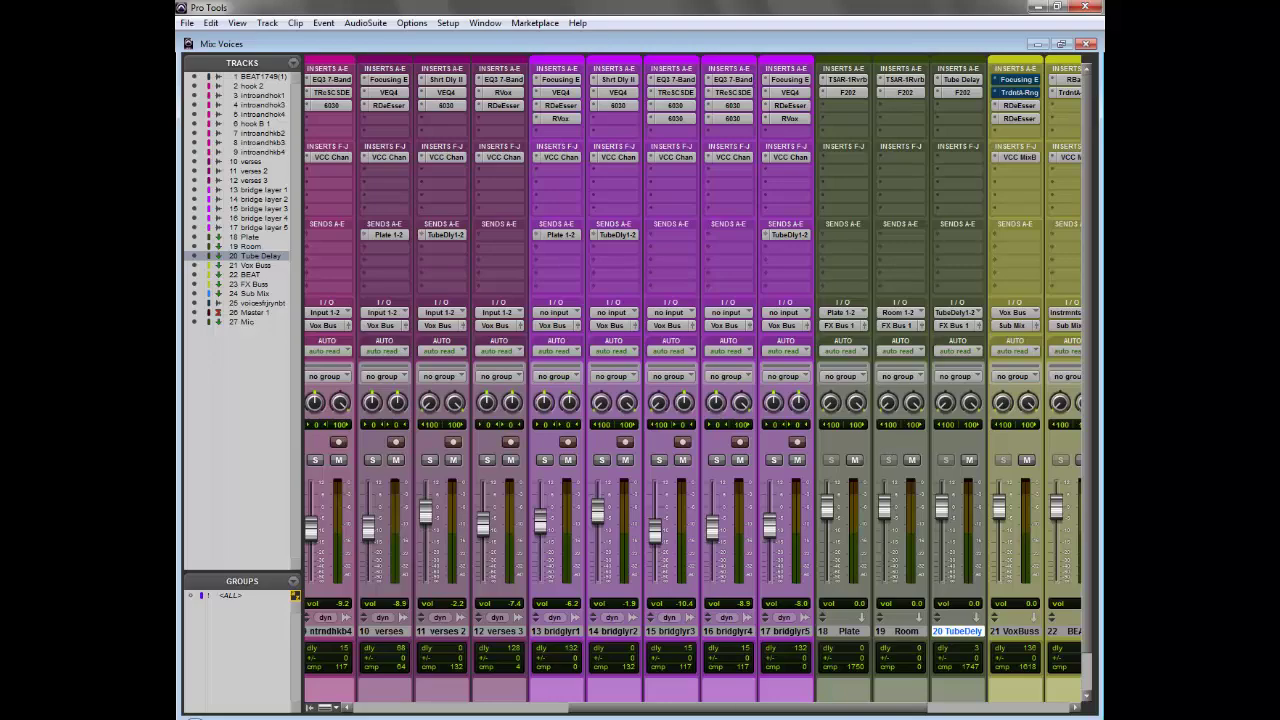
drag(740, 708, 880, 708)
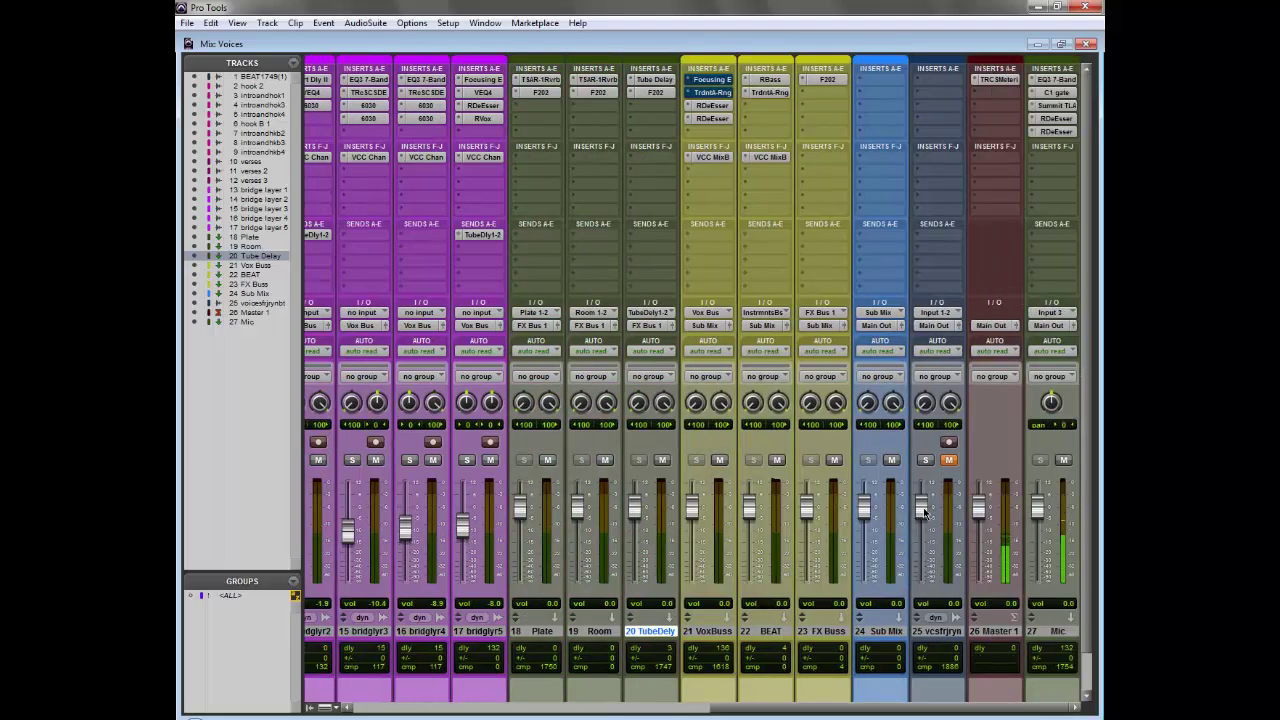